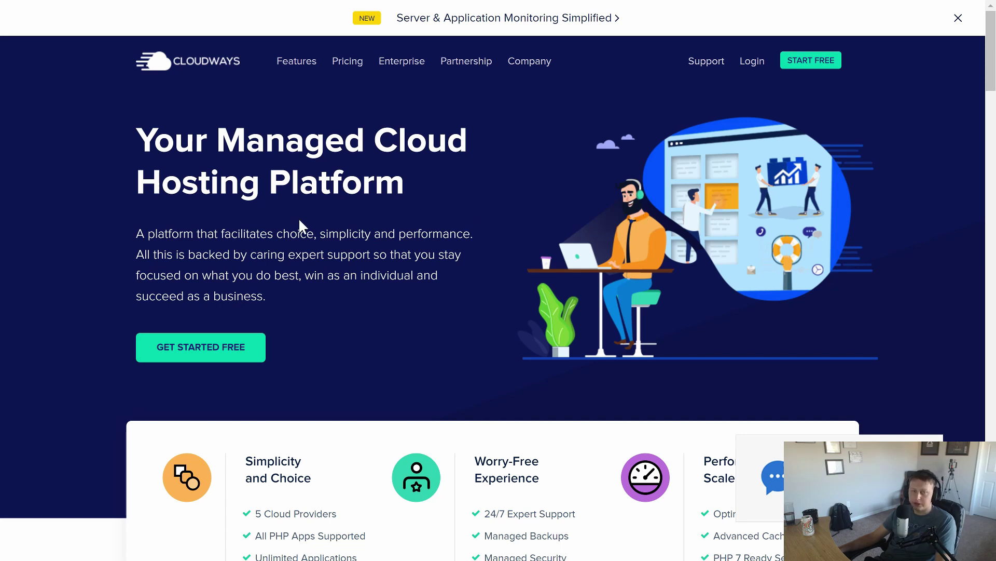
Step: Log in to Cloudways and reach the Servers dashboard listing Example Server (2GB, London)
scroll(300, 220, "down", 5)
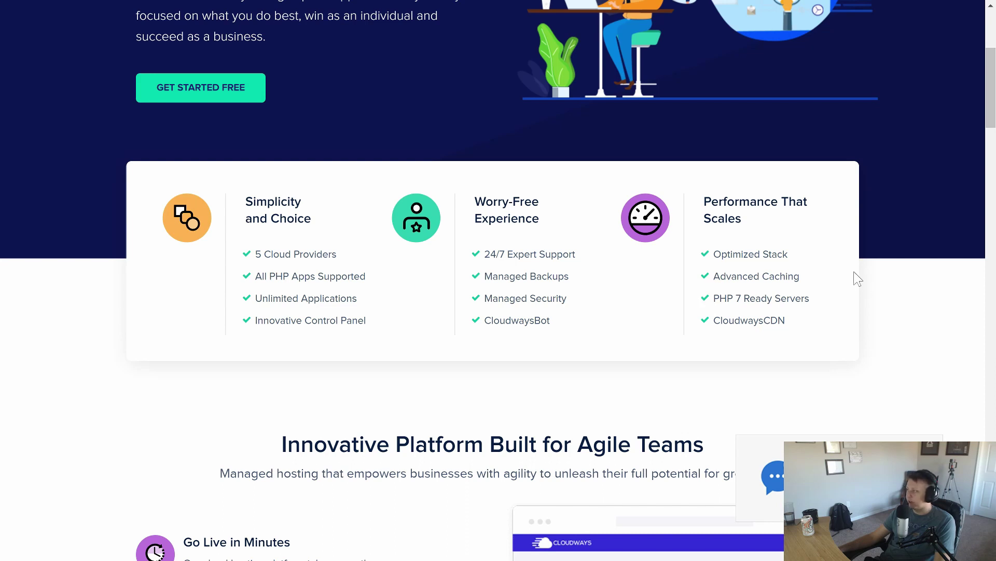
scroll(619, 339, "down", 7)
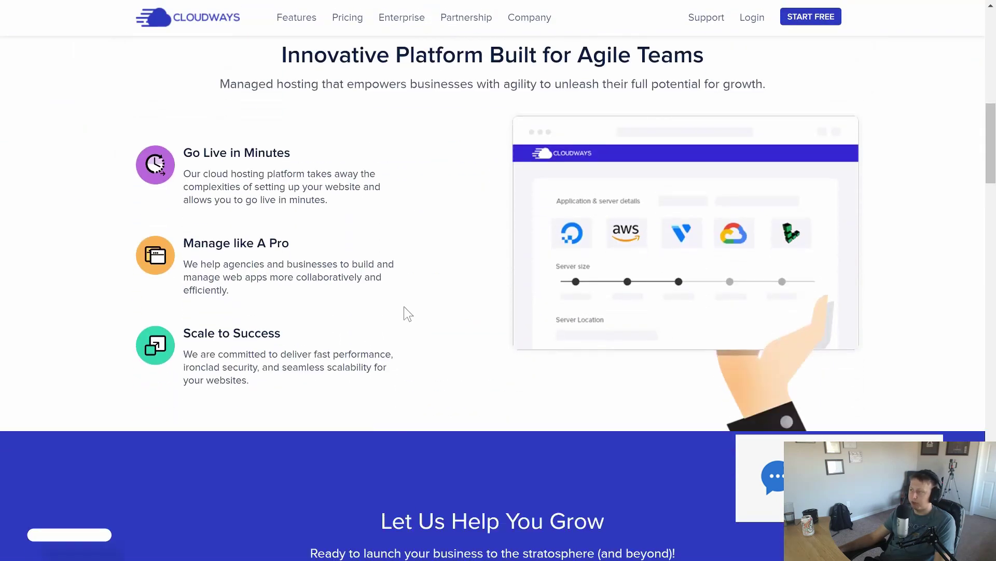
scroll(516, 267, "down", 3)
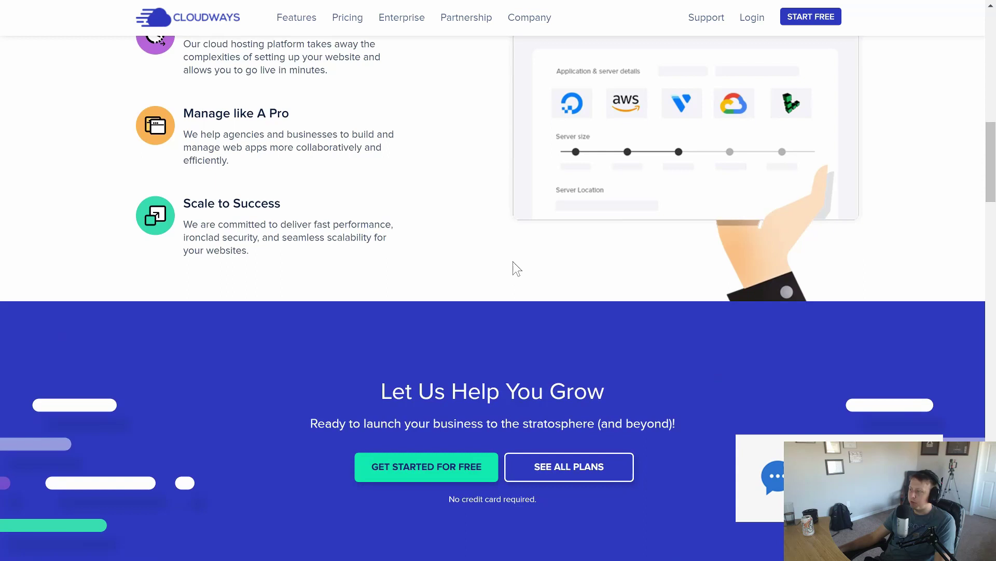
scroll(513, 268, "down", 7)
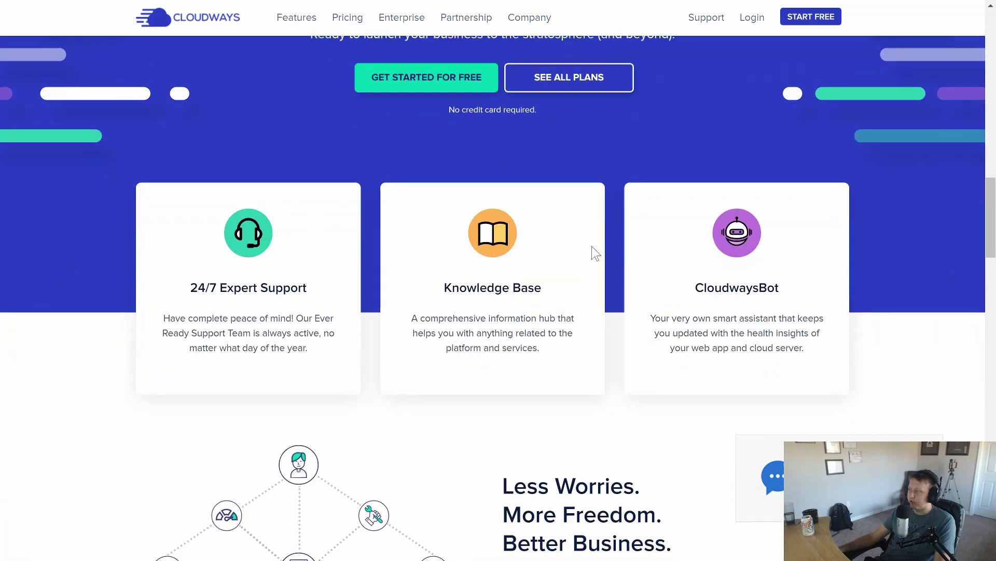
scroll(591, 251, "down", 2)
scroll(615, 258, "down", 7)
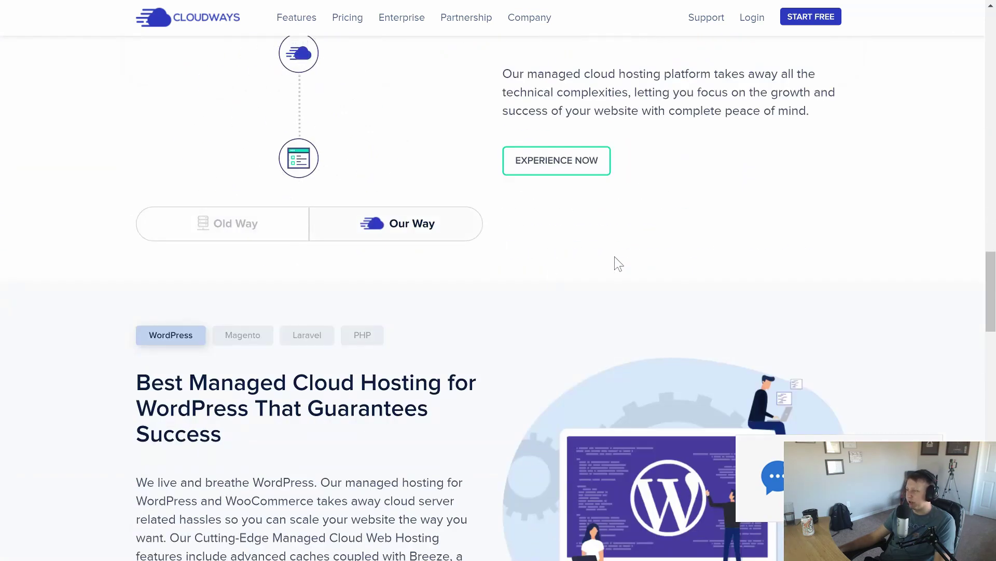
scroll(492, 300, "down", 6)
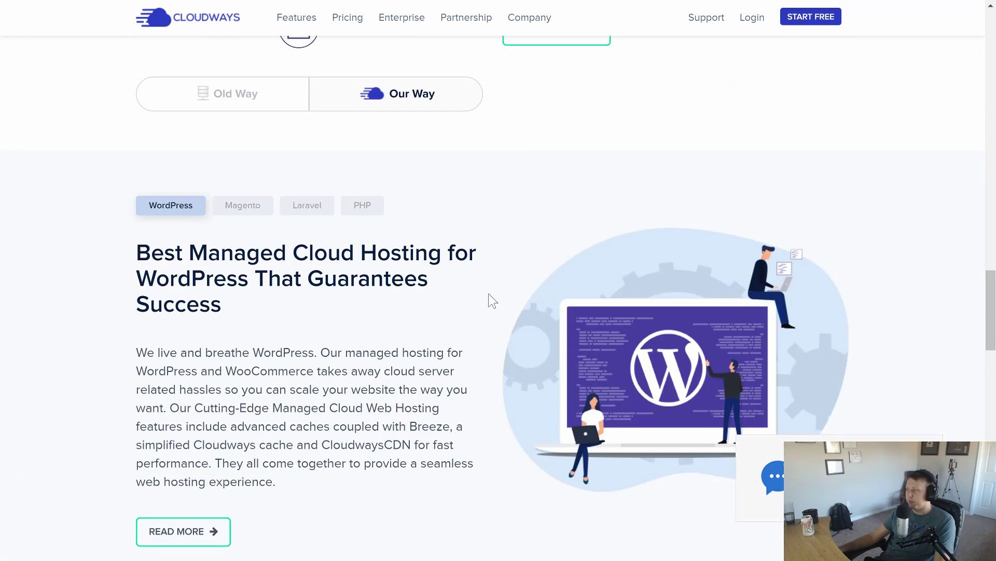
scroll(492, 300, "down", 2)
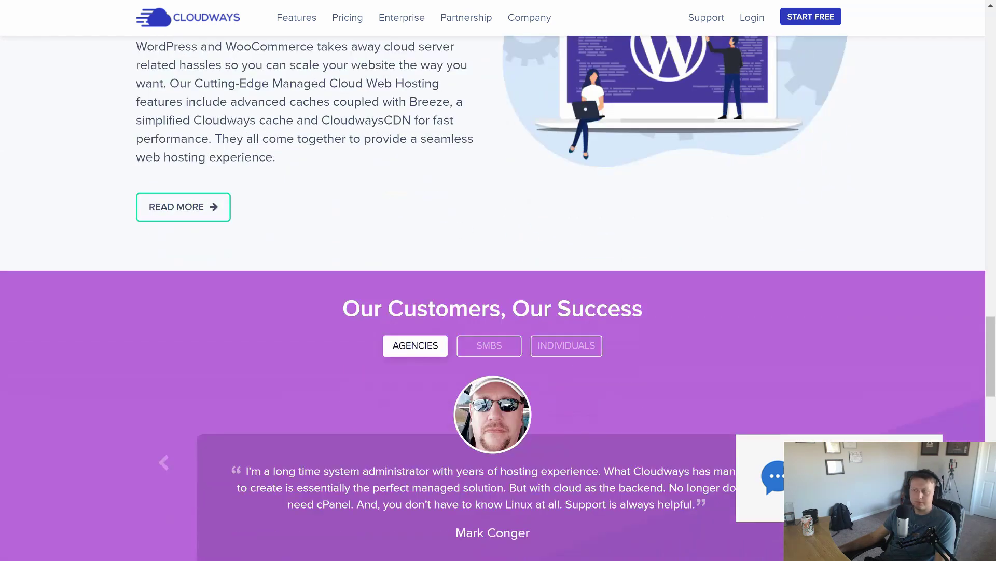
scroll(488, 300, "down", 14)
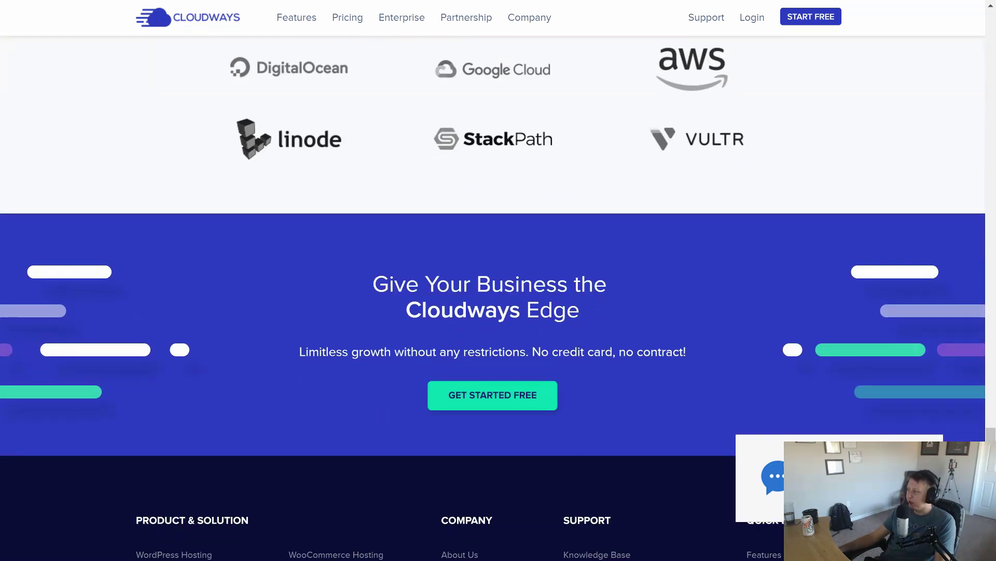
scroll(496, 301, "down", 6)
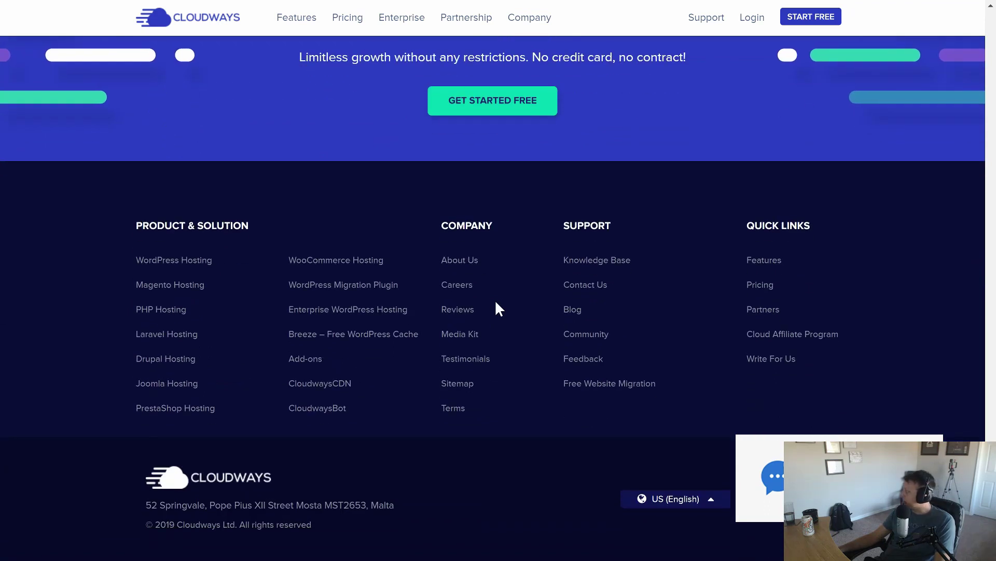
scroll(500, 327, "up", 18)
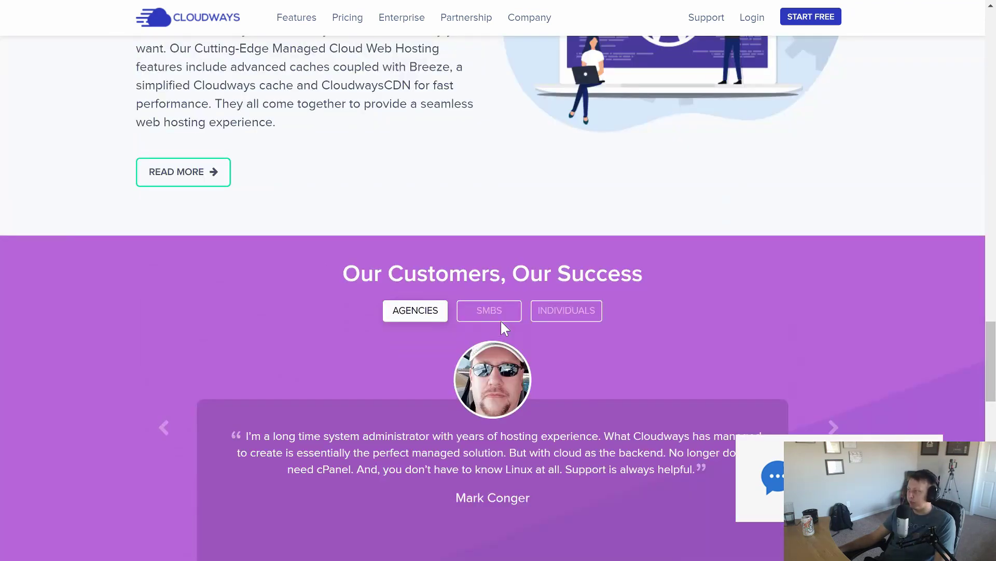
scroll(502, 321, "up", 5)
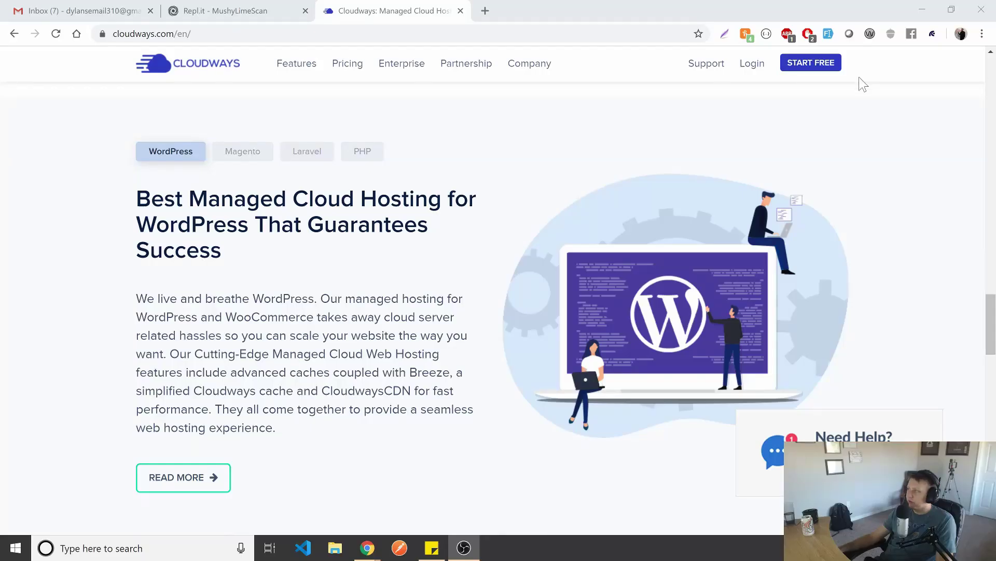
left_click(753, 64)
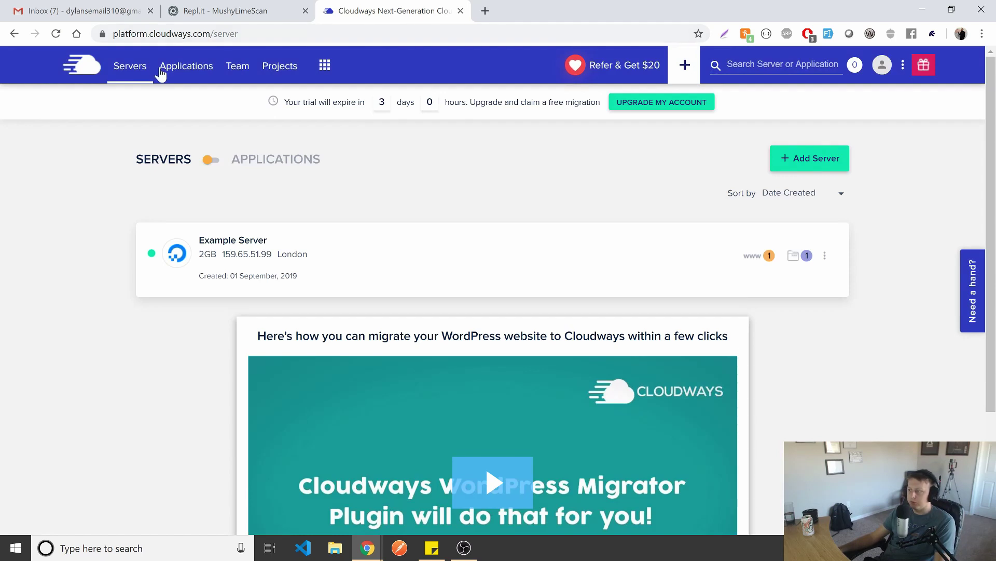
scroll(210, 117, "down", 3)
scroll(211, 119, "up", 3)
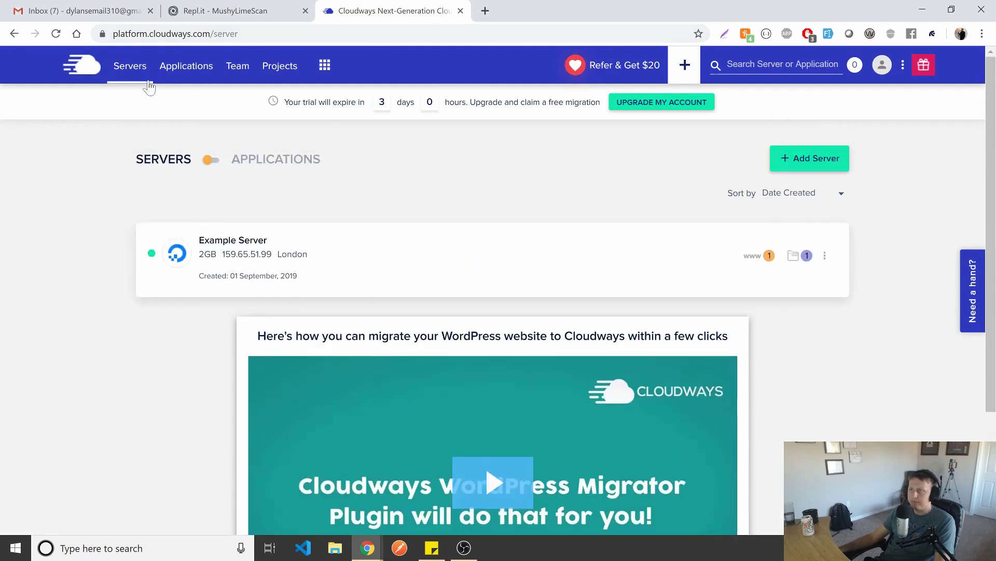
Step: Start adding a server and review the application list, keeping WordPress Version 5.2.2
left_click(813, 175)
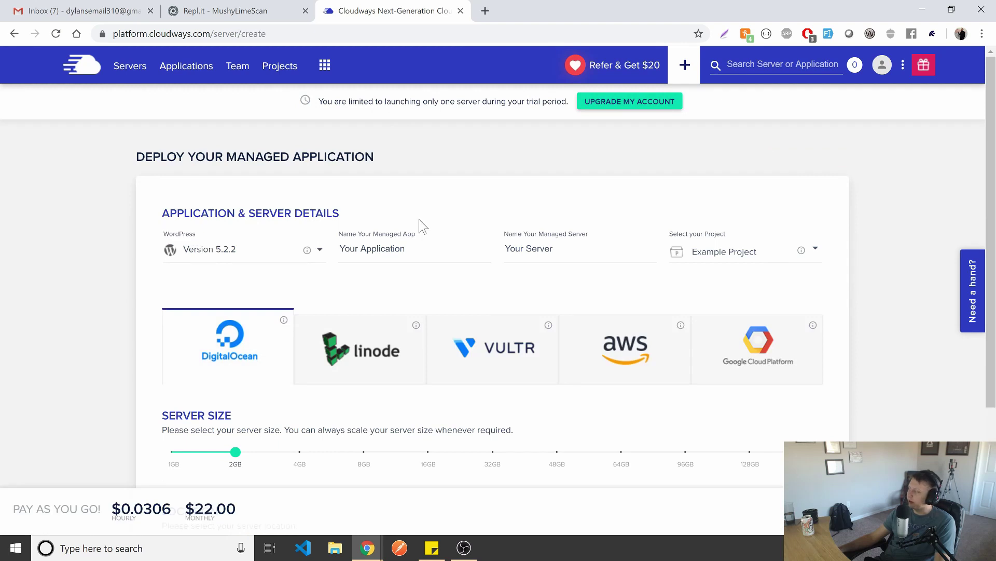
scroll(306, 194, "down", 1)
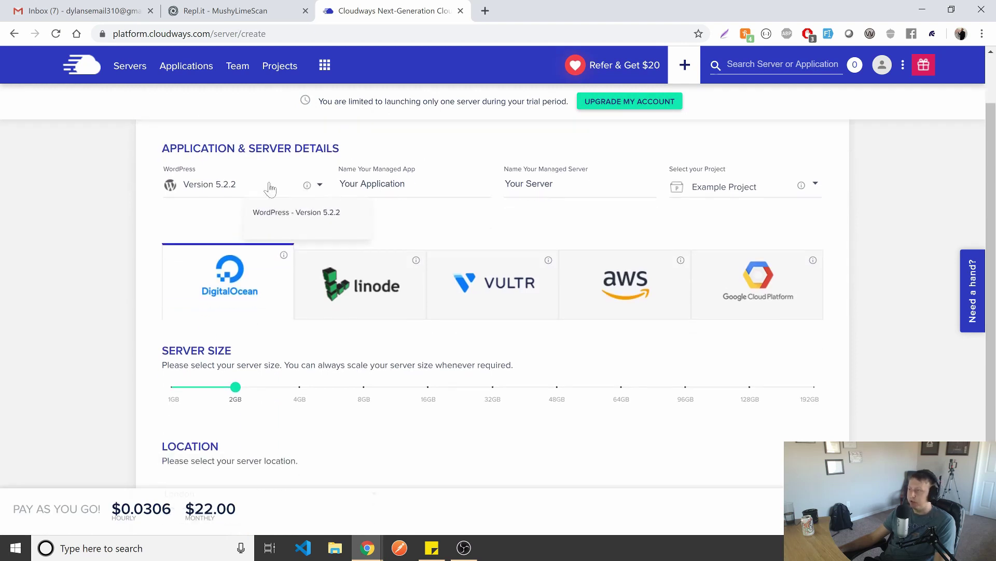
scroll(363, 213, "up", 1)
mouse_move(311, 254)
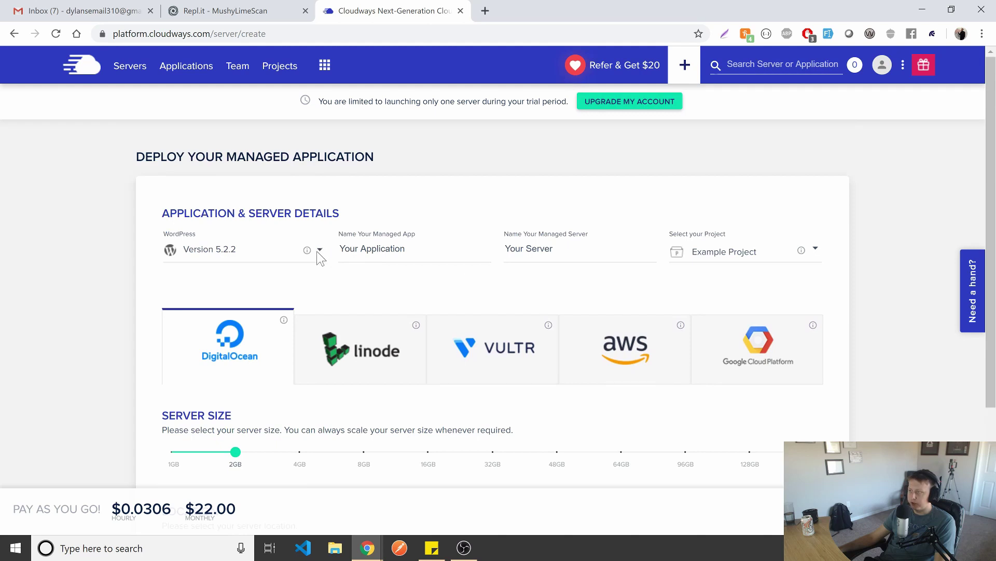
left_click(245, 253)
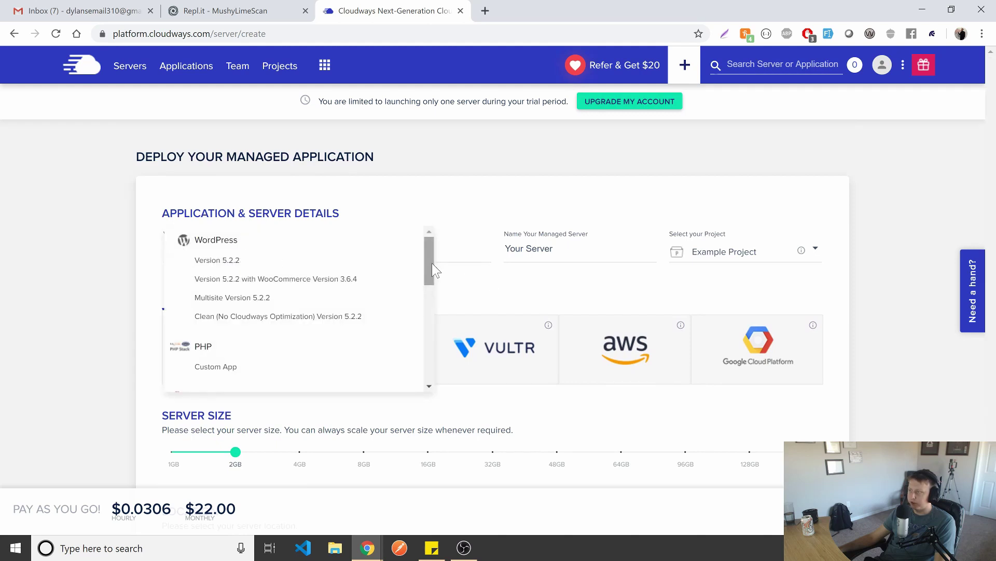
left_click_drag(432, 263, 414, 242)
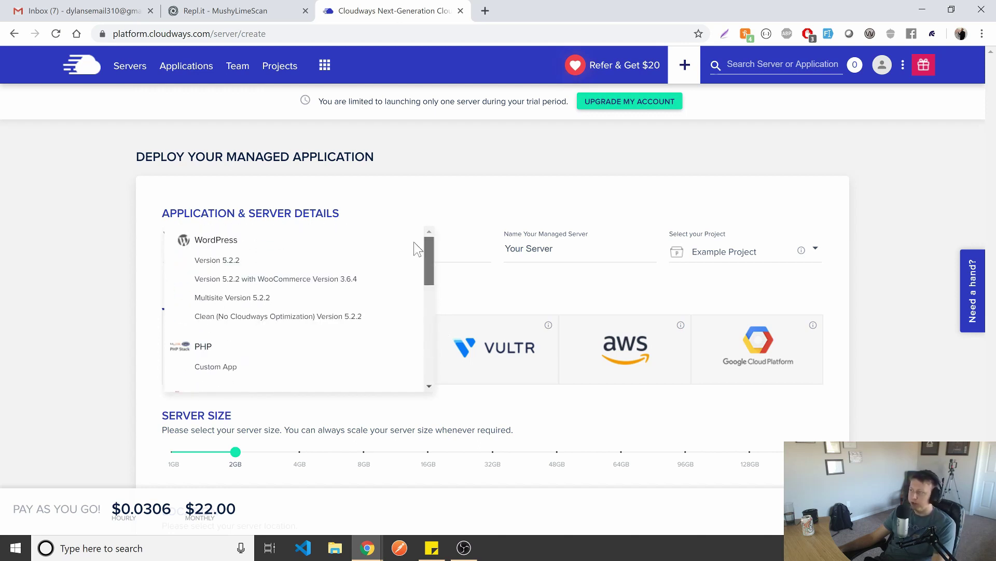
left_click(415, 183)
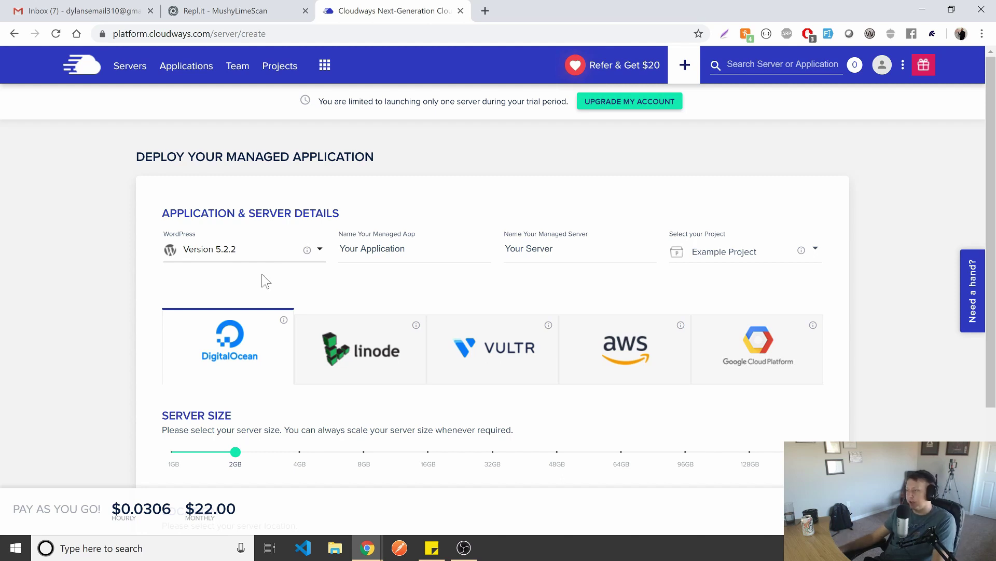
scroll(266, 281, "down", 2)
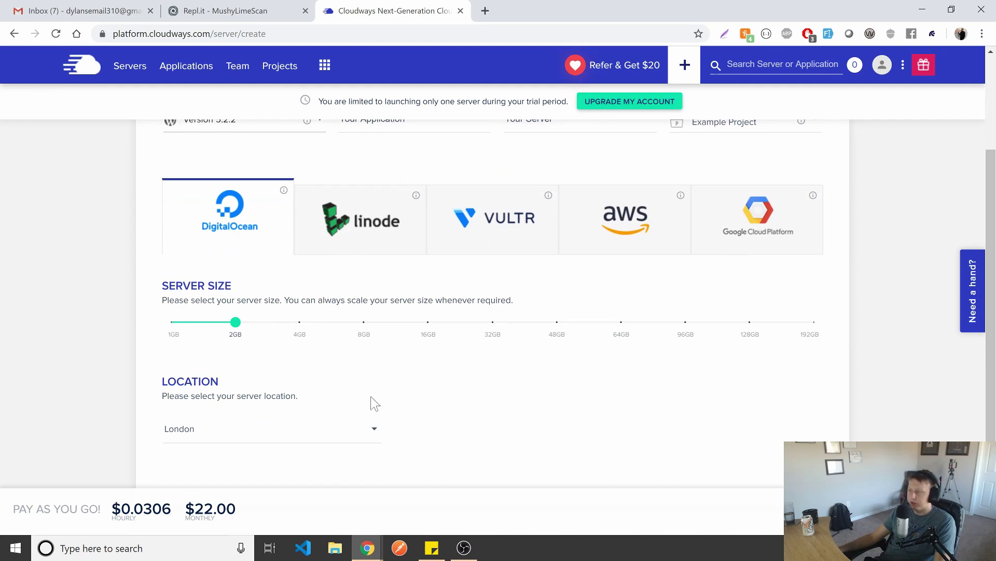
Step: Set the DigitalOcean server location to New York and raise its size to 192GB
left_click(364, 435)
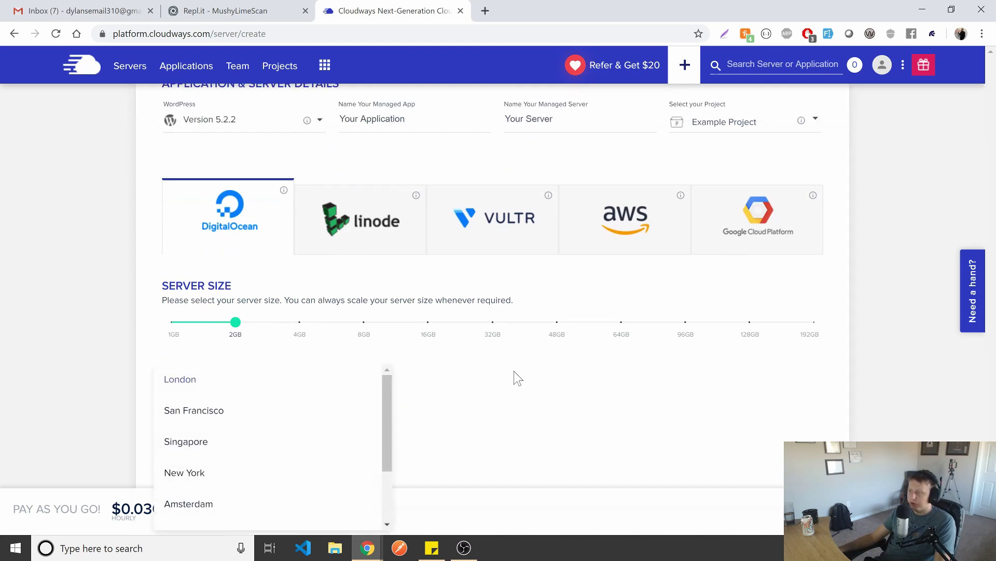
left_click_drag(386, 412, 387, 475)
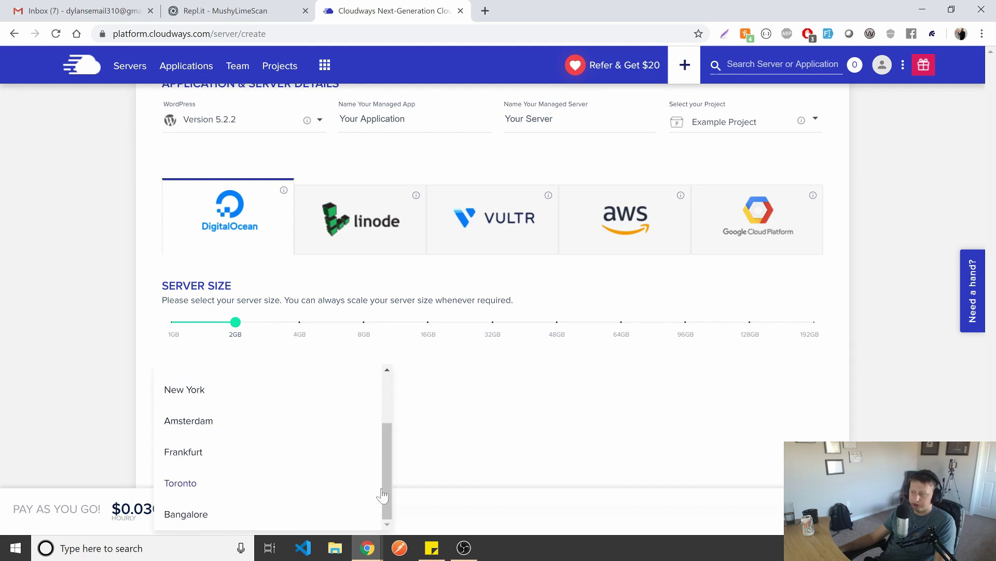
scroll(303, 440, "up", 2)
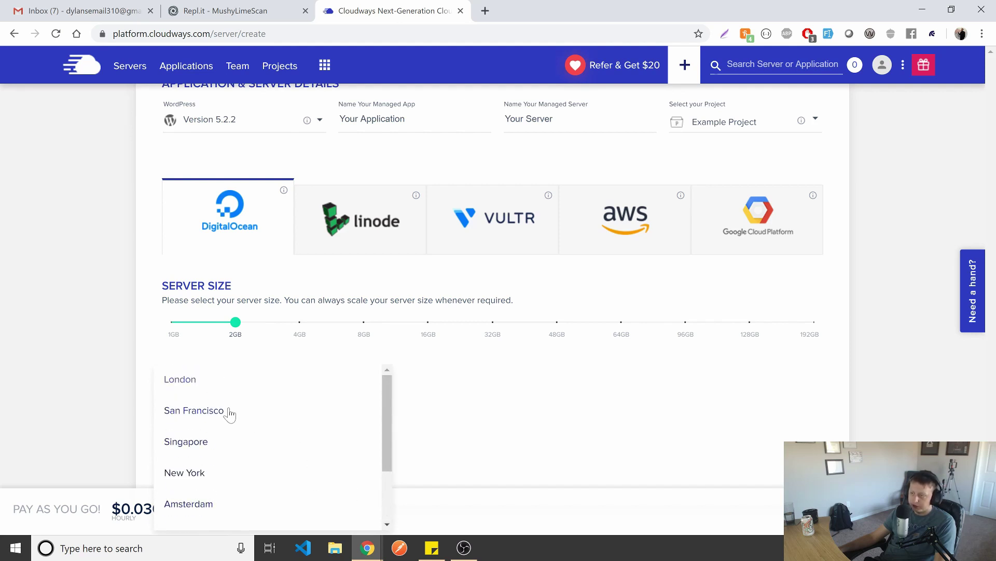
left_click(207, 472)
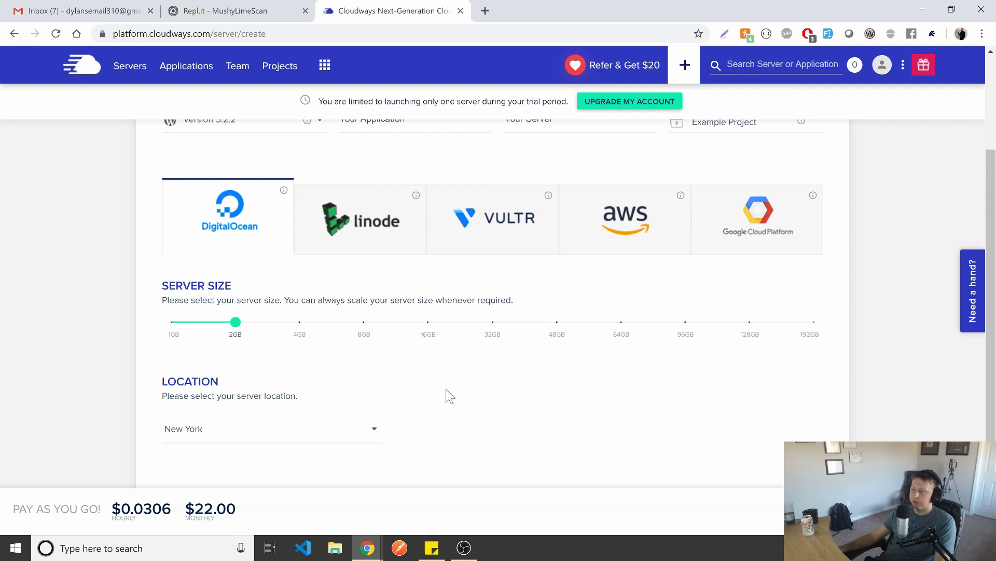
left_click_drag(235, 322, 811, 343)
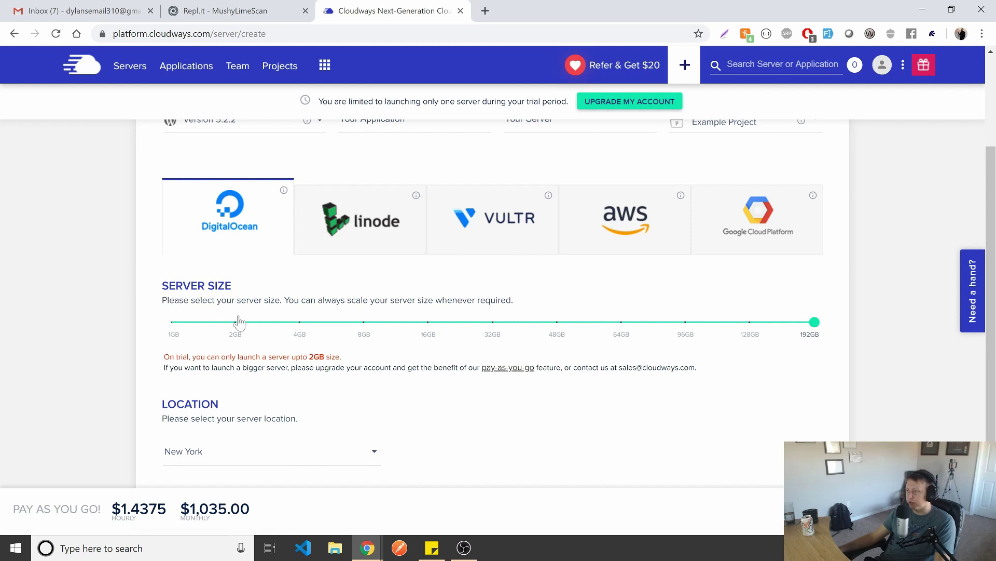
Step: Compare Linode and DigitalOcean server sizes, ending on Linode at 192GB
left_click(359, 242)
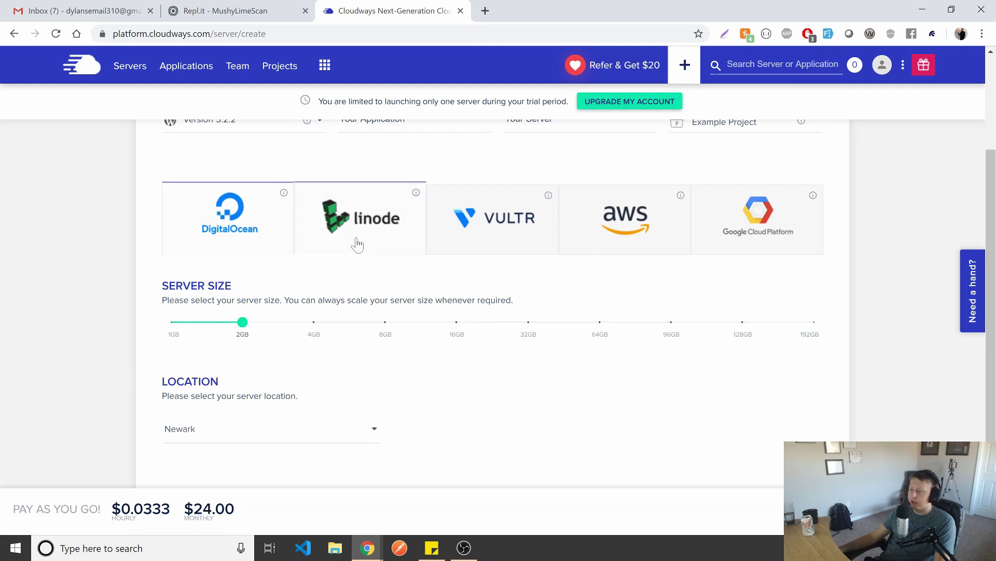
left_click_drag(243, 321, 843, 373)
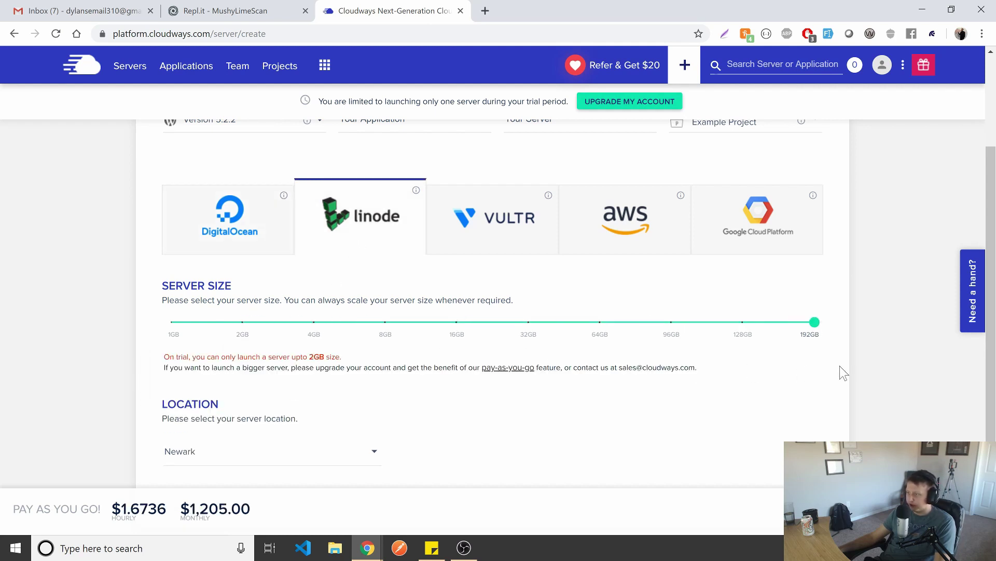
left_click(241, 208)
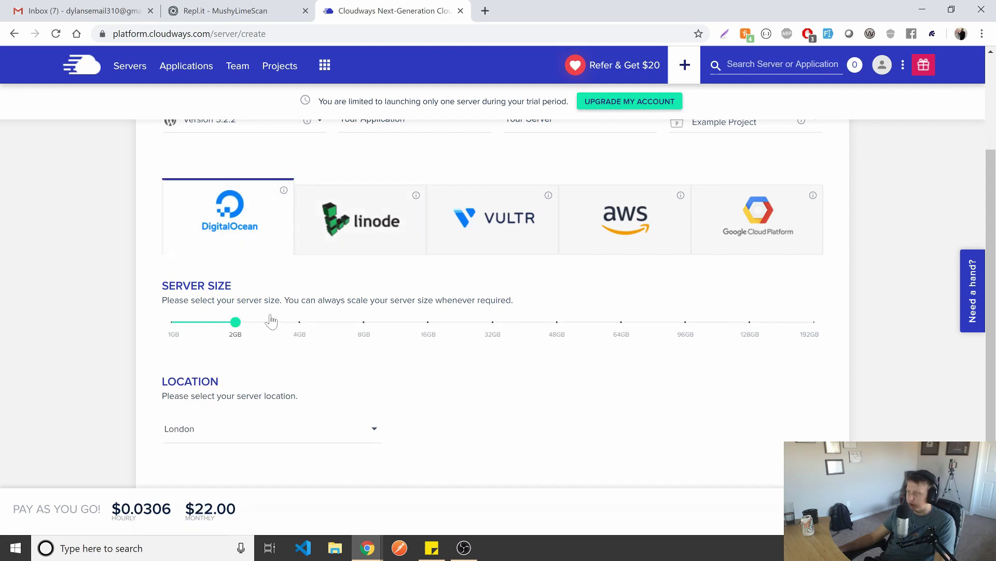
left_click_drag(236, 322, 814, 323)
left_click(362, 237)
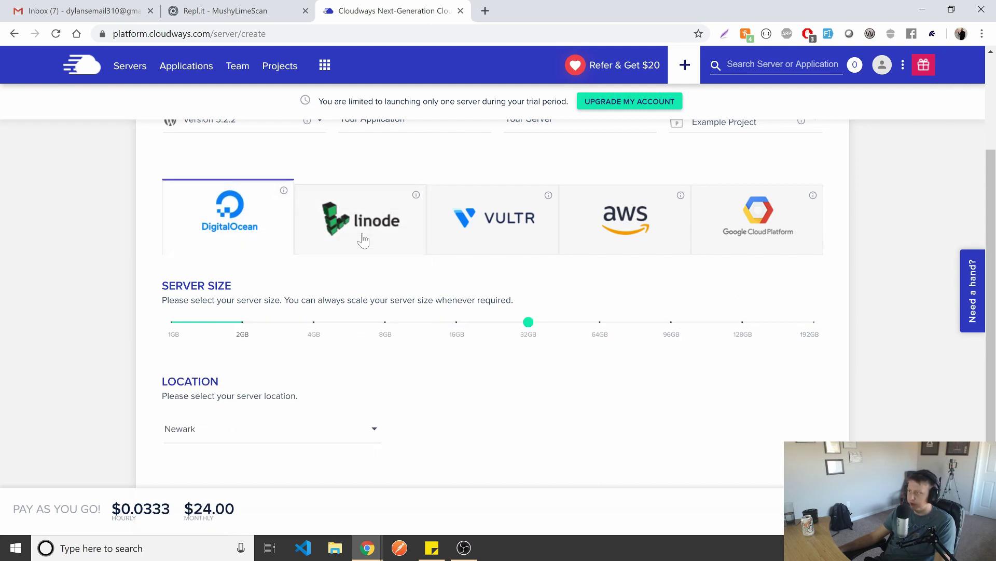
left_click_drag(252, 322, 745, 338)
Step: Choose Dallas as the Linode server location
scroll(413, 340, "down", 1)
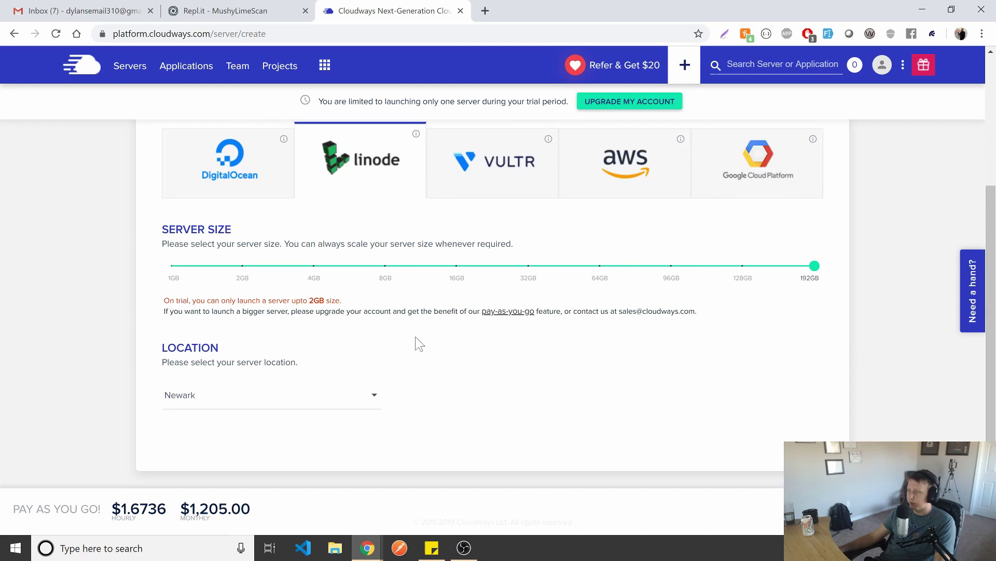
left_click(340, 405)
scroll(318, 417, "down", 2)
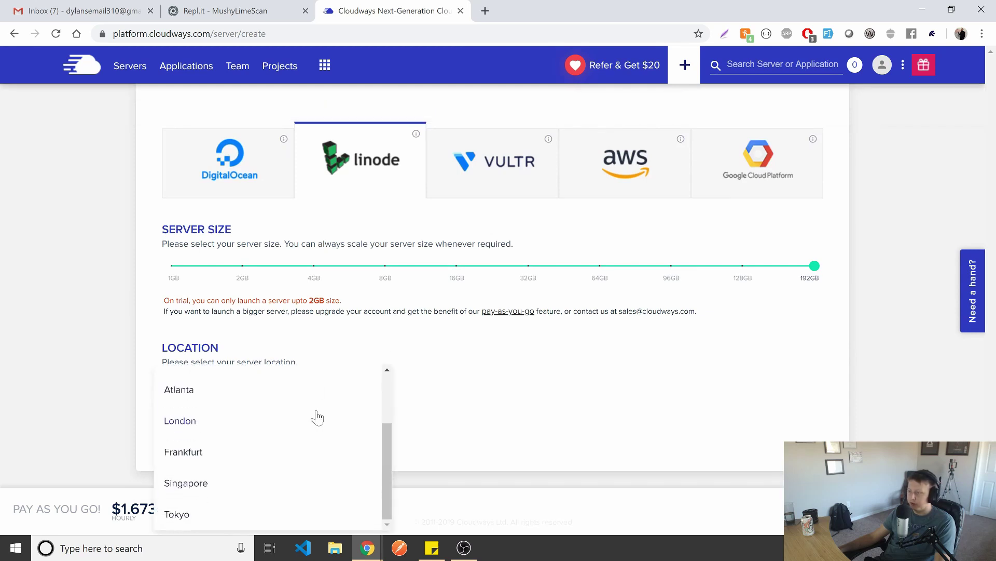
scroll(326, 424, "up", 2)
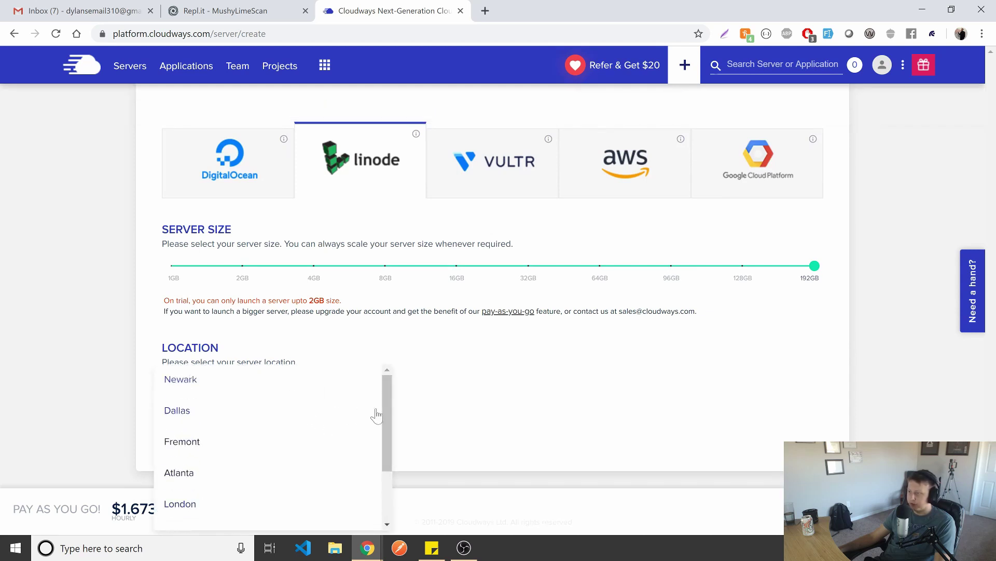
mouse_move(386, 416)
left_mouse_down()
mouse_move(396, 473)
mouse_move(399, 404)
left_mouse_up()
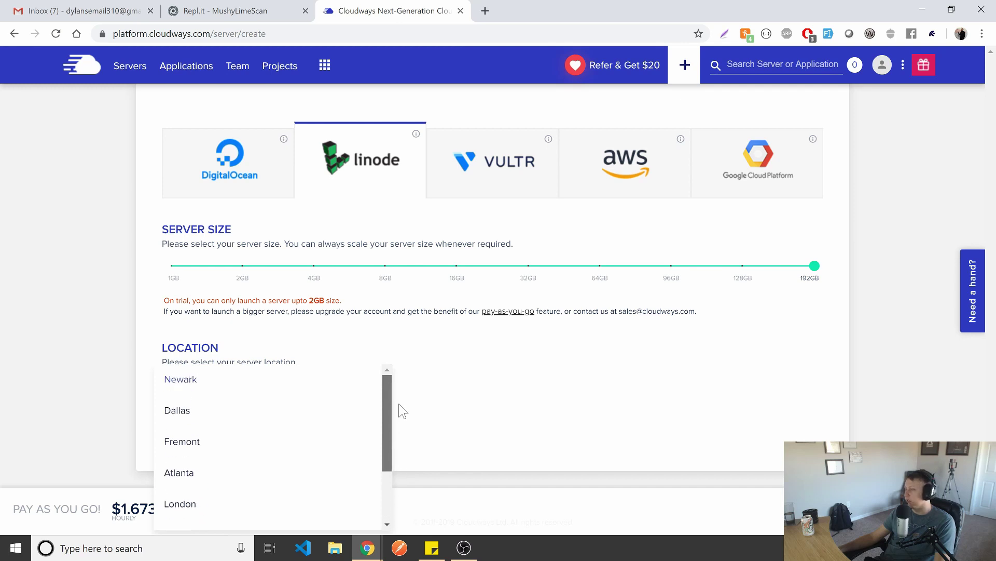
left_click(192, 413)
Step: Compare the Vultr, AWS and Google Cloud provider options, ending on AWS
left_click(467, 191)
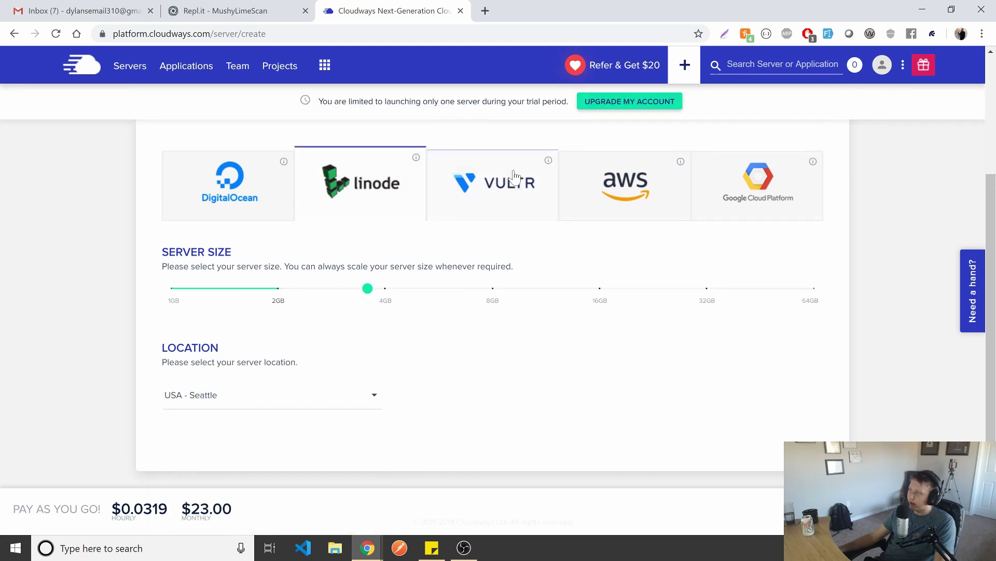
scroll(535, 267, "up", 3)
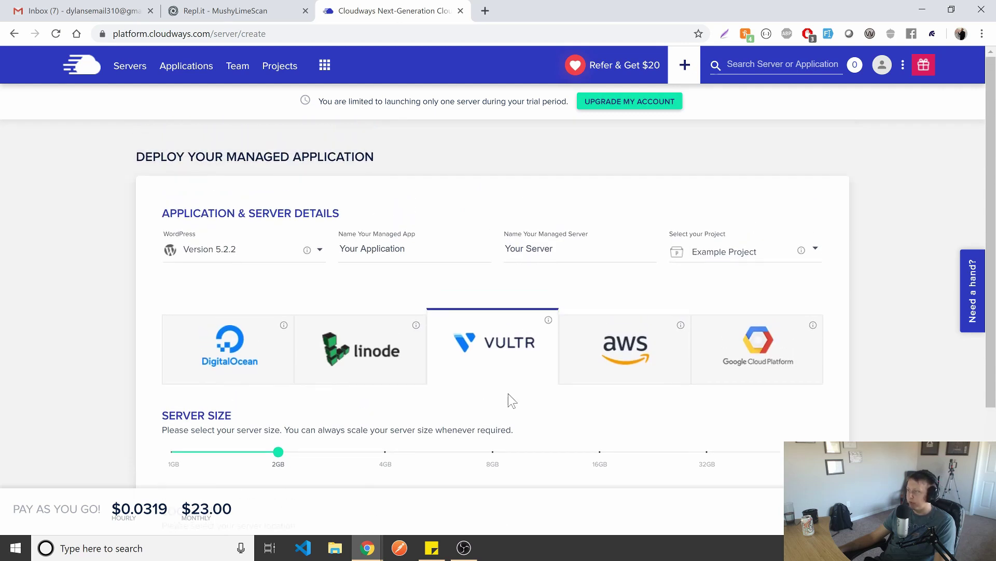
left_click(640, 344)
left_click(757, 353)
scroll(561, 325, "down", 3)
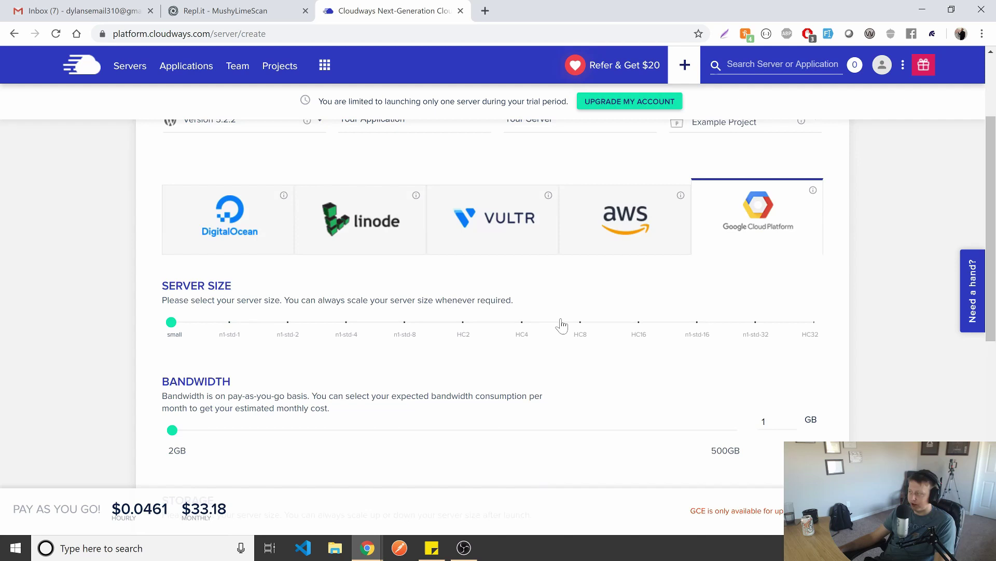
scroll(329, 394, "down", 4)
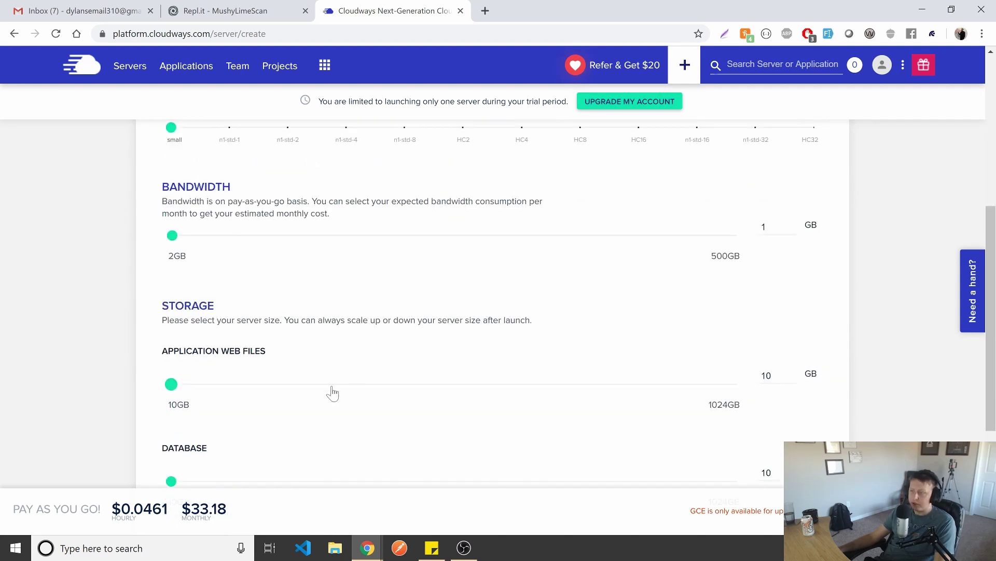
scroll(519, 294, "down", 4)
scroll(392, 349, "up", 10)
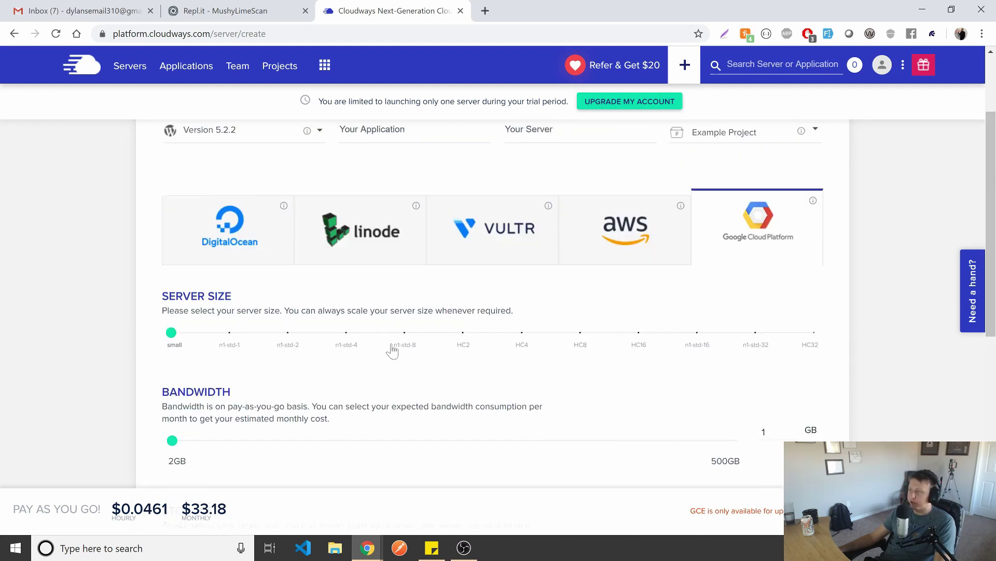
left_click(473, 323)
left_click(615, 332)
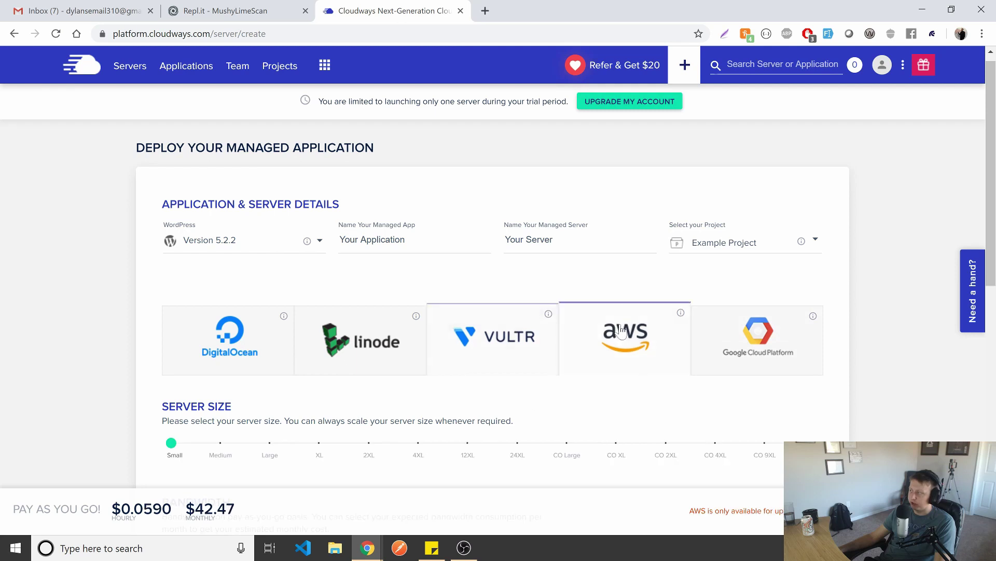
scroll(600, 344, "down", 9)
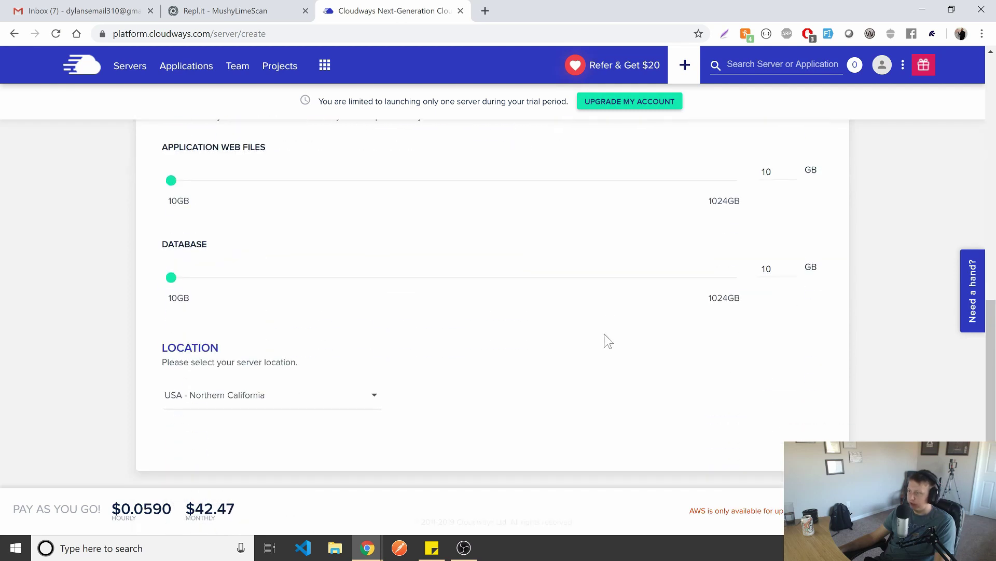
scroll(608, 342, "up", 10)
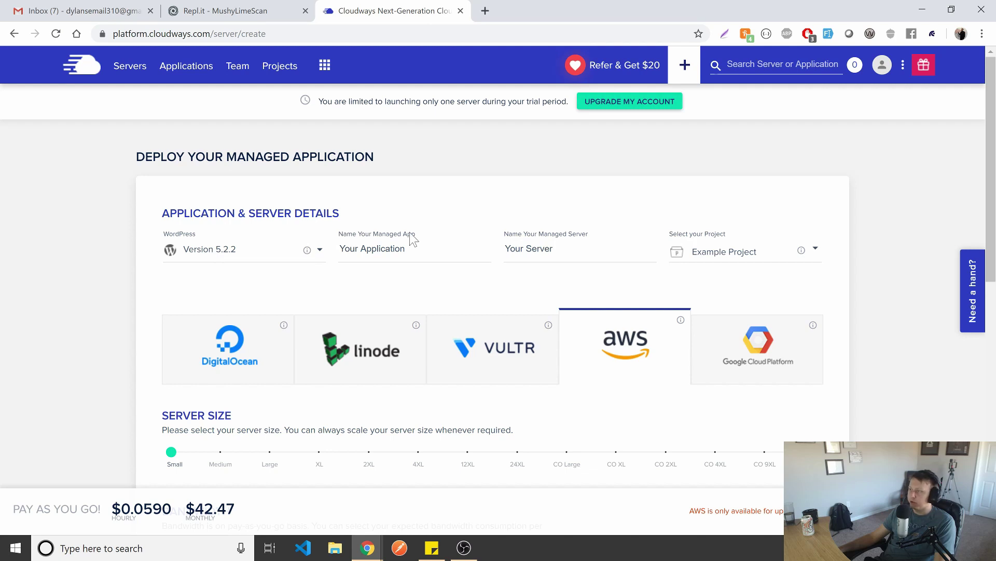
Step: Check which projects the new application can be assigned to
left_click(715, 254)
scroll(501, 220, "down", 4)
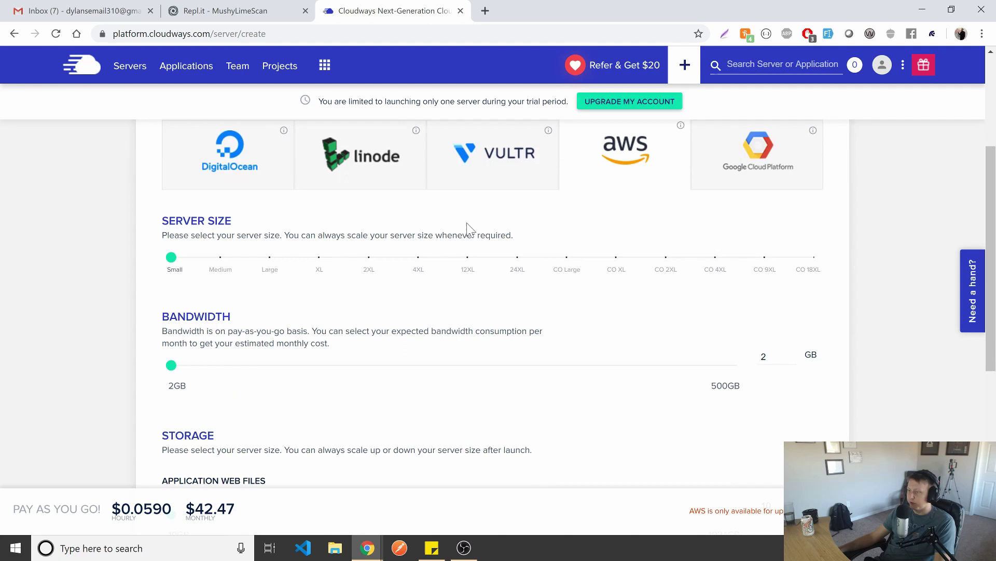
scroll(467, 229, "down", 1)
scroll(429, 229, "down", 4)
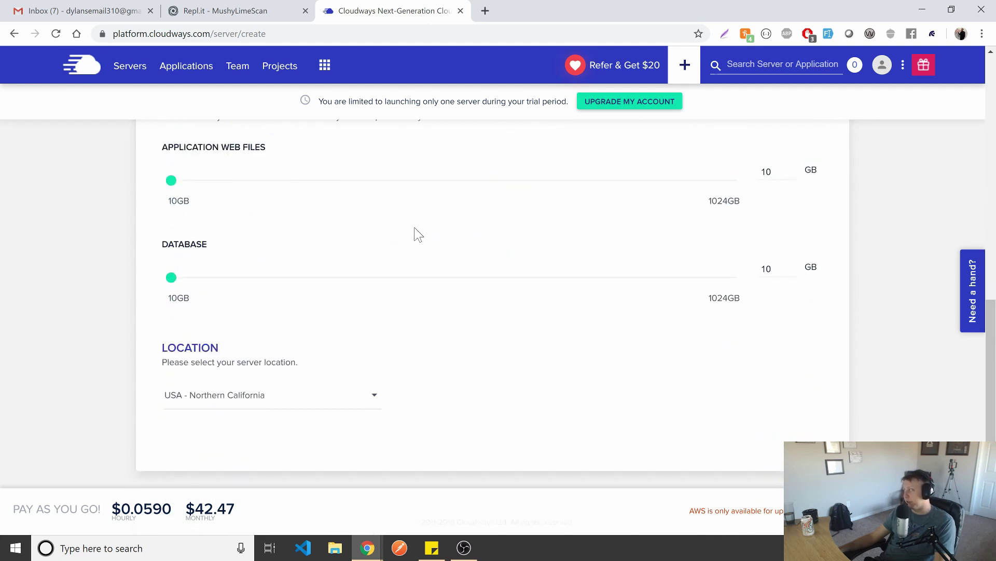
scroll(410, 319, "up", 5)
scroll(416, 317, "up", 4)
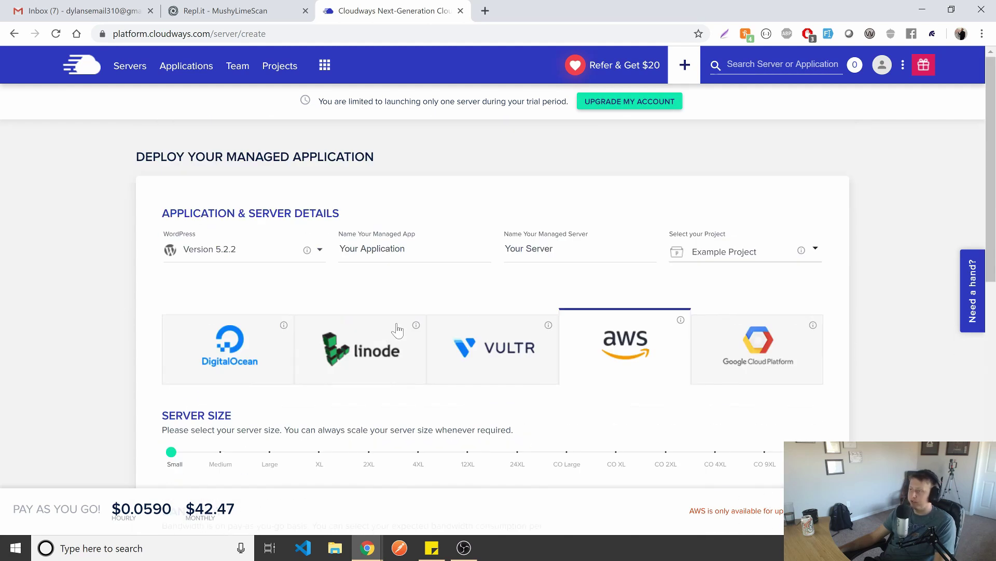
Step: Cycle through DigitalOcean, Linode, Vultr, AWS and Google Cloud Platform
left_click(221, 353)
left_click(331, 357)
left_click(472, 356)
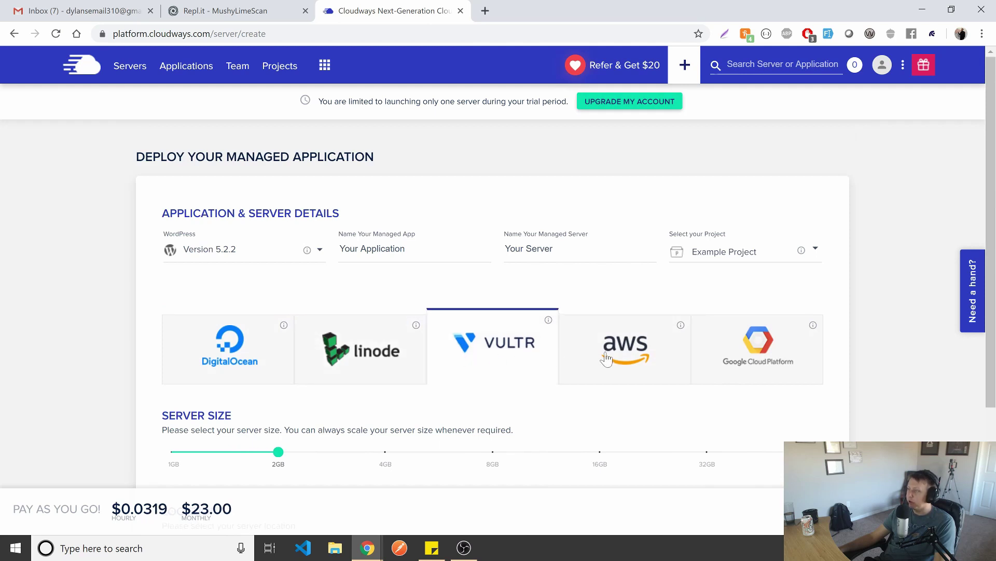
left_click(608, 358)
left_click(708, 372)
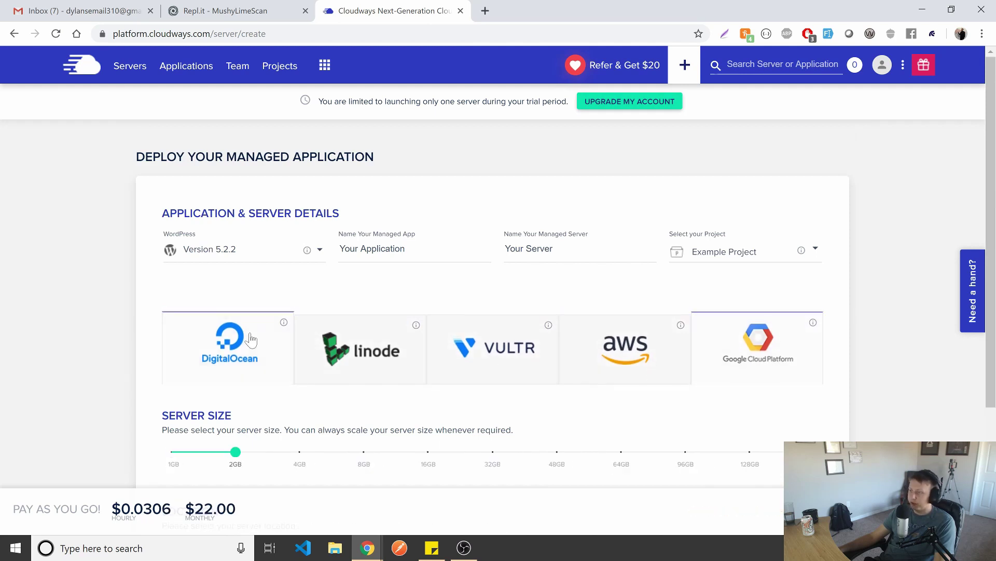
scroll(251, 339, "down", 3)
scroll(251, 338, "up", 1)
scroll(253, 340, "down", 1)
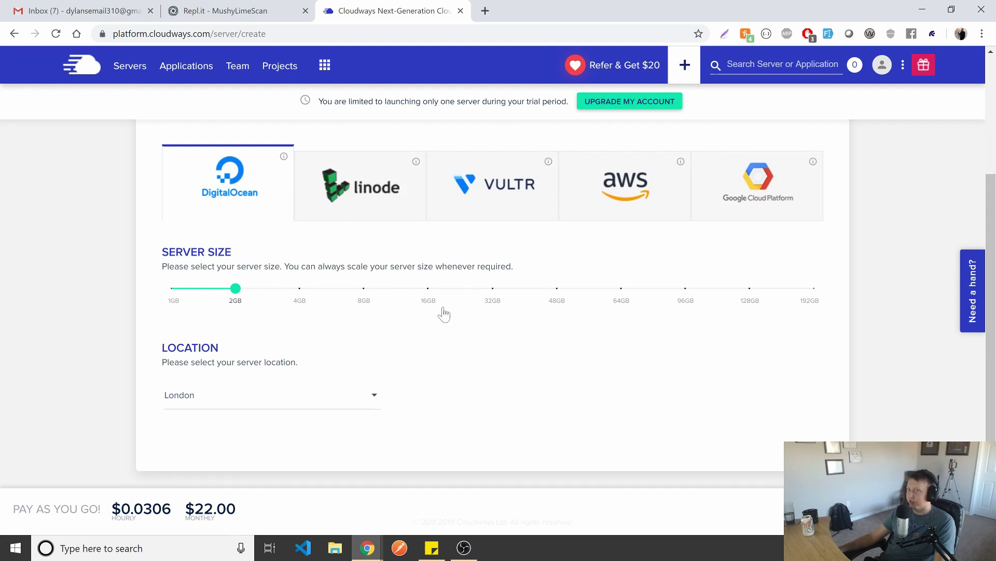
Step: Settle on AWS and try the web files storage slider at 50 GB, then 10 GB
left_click(370, 183)
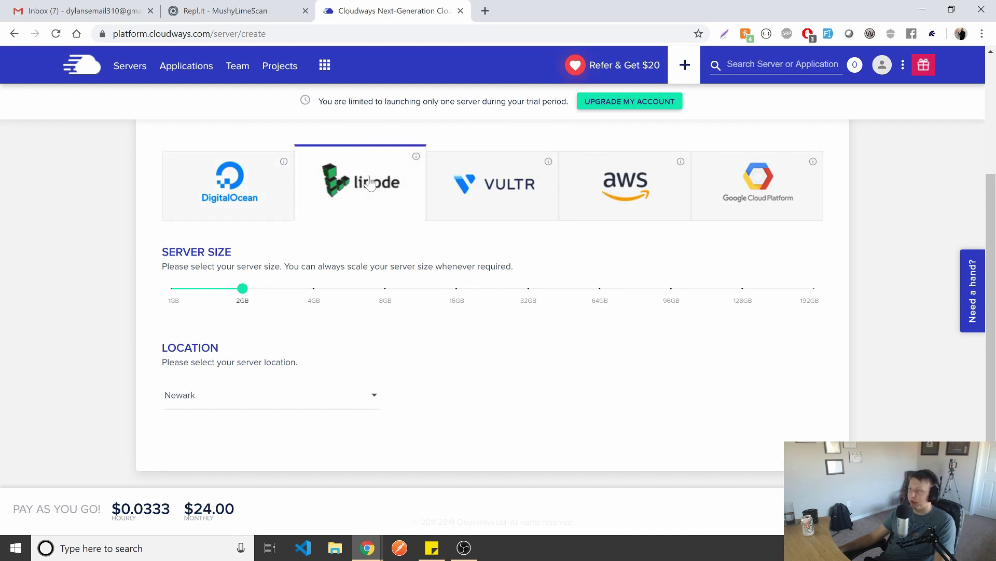
left_click(485, 190)
left_click(634, 205)
scroll(622, 218, "down", 4)
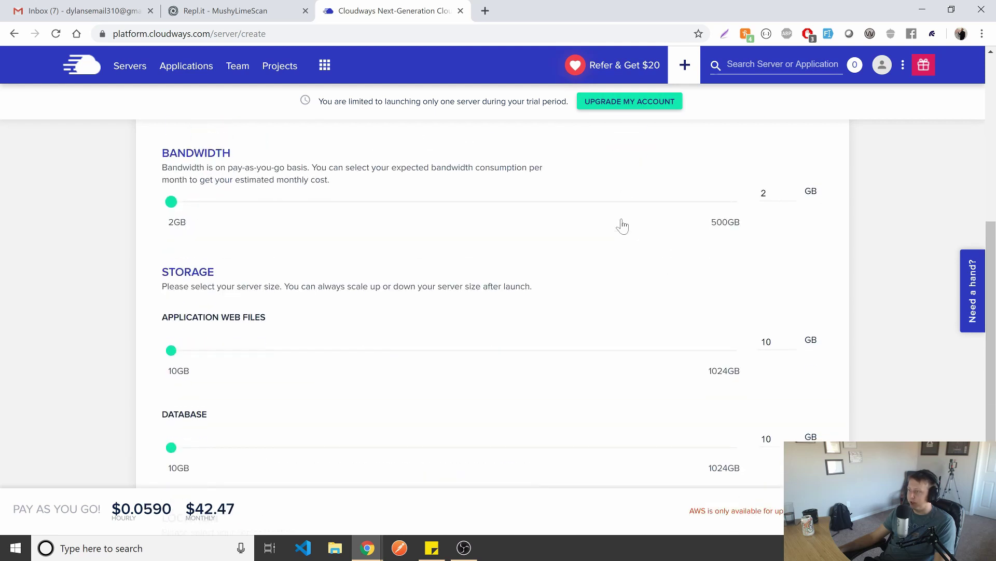
scroll(529, 313, "down", 1)
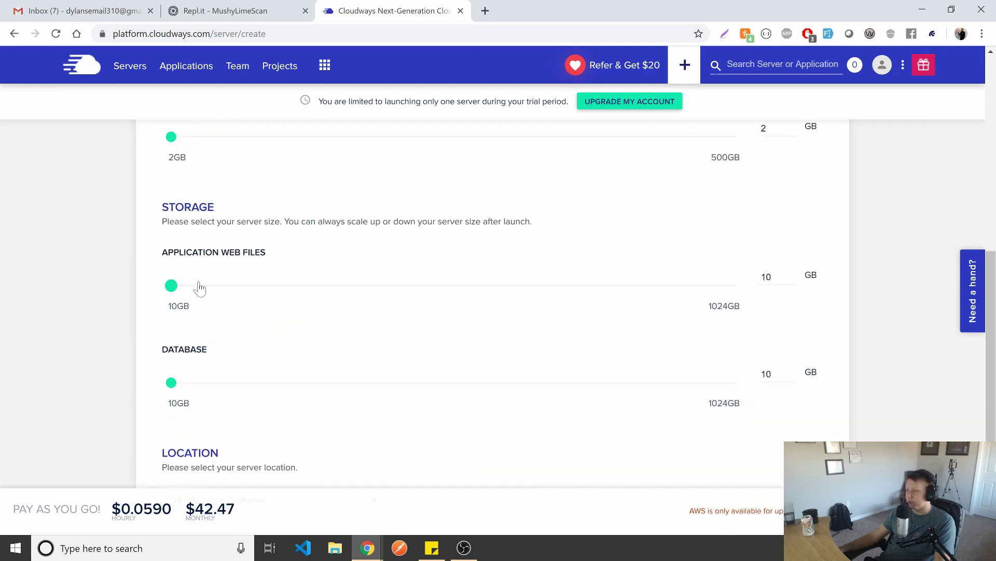
left_click_drag(172, 285, 460, 296)
left_click_drag(169, 275, 100, 271)
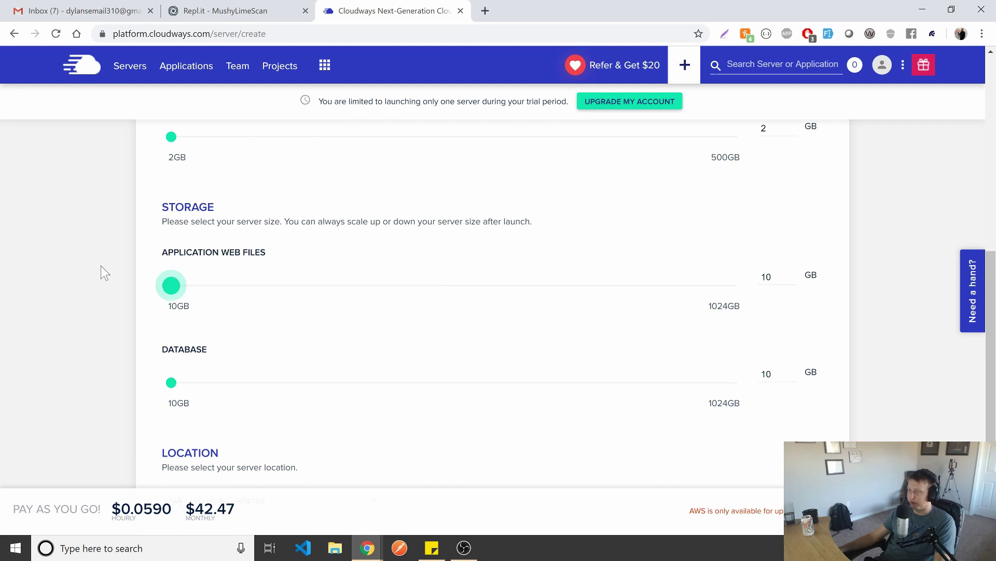
scroll(314, 289, "down", 2)
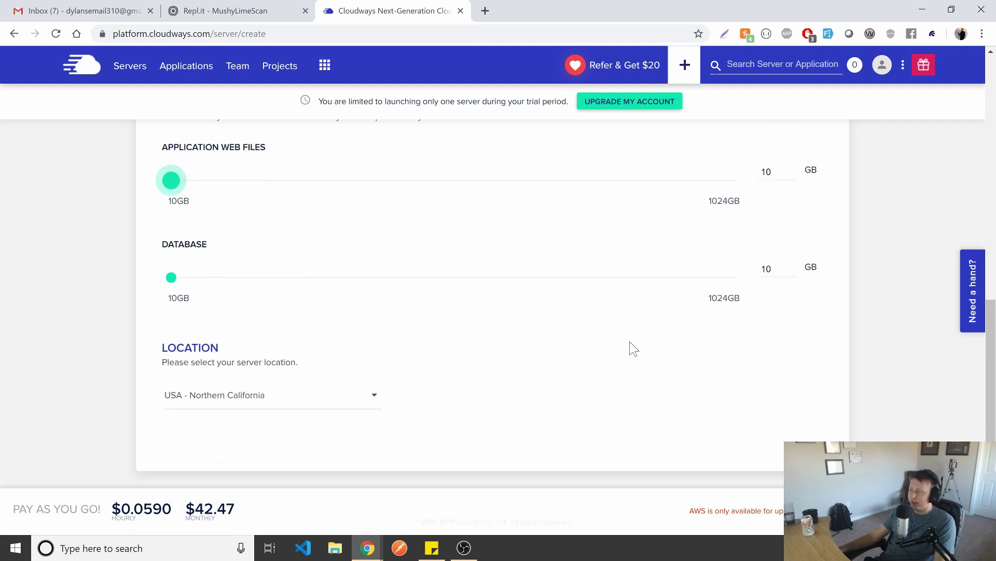
scroll(531, 327, "up", 10)
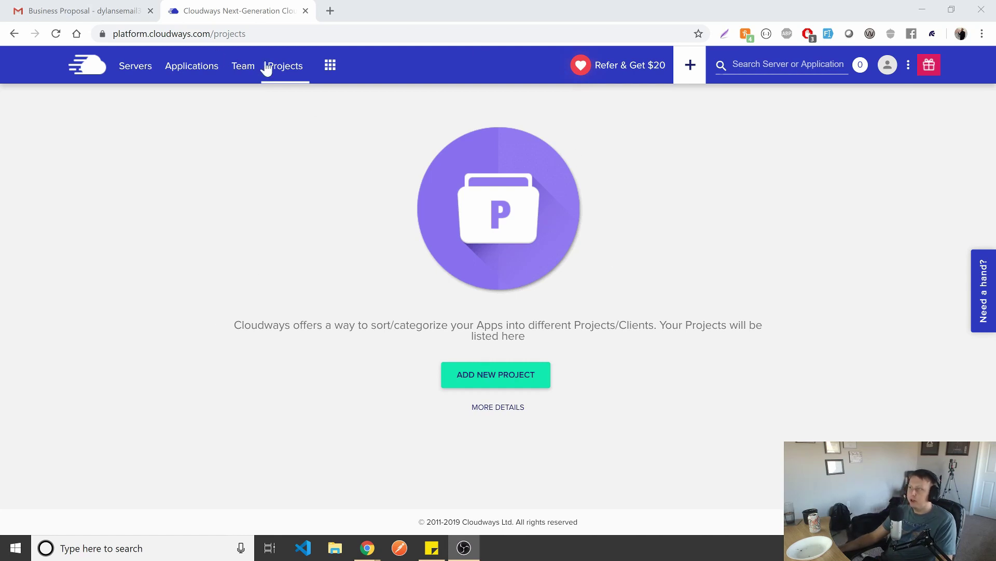
Step: Add a new project named 'Example Project'
left_click(486, 373)
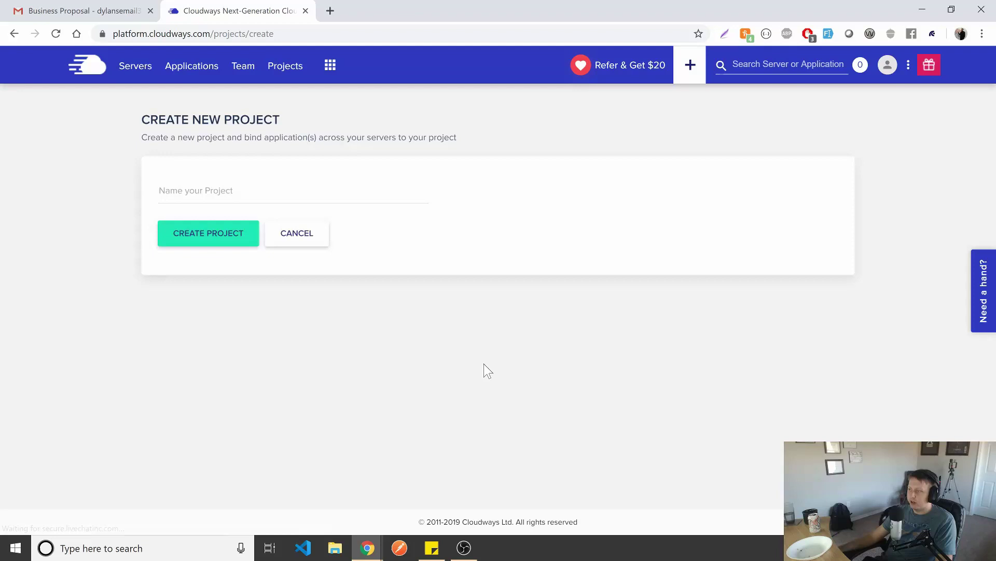
left_click(167, 191)
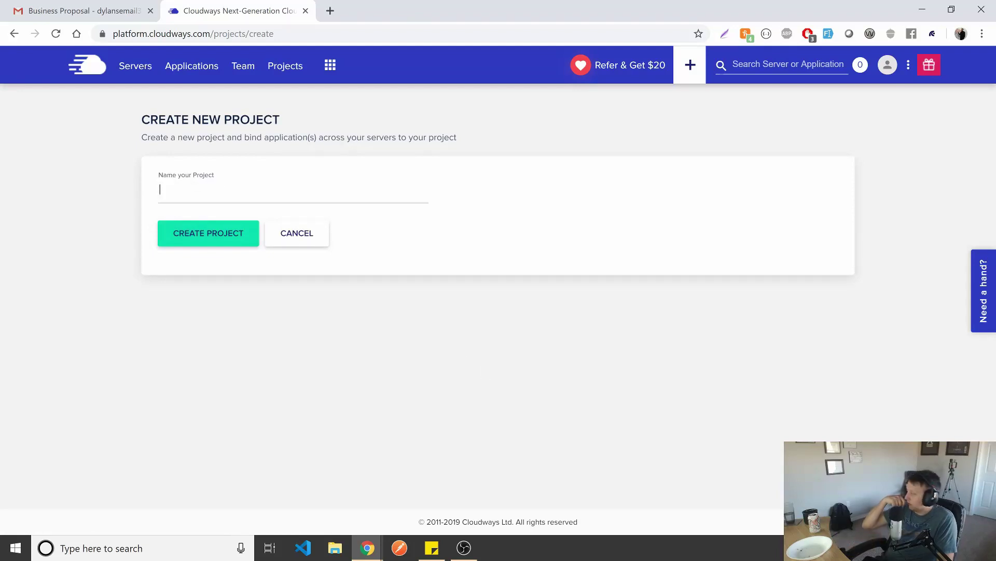
type("Example P")
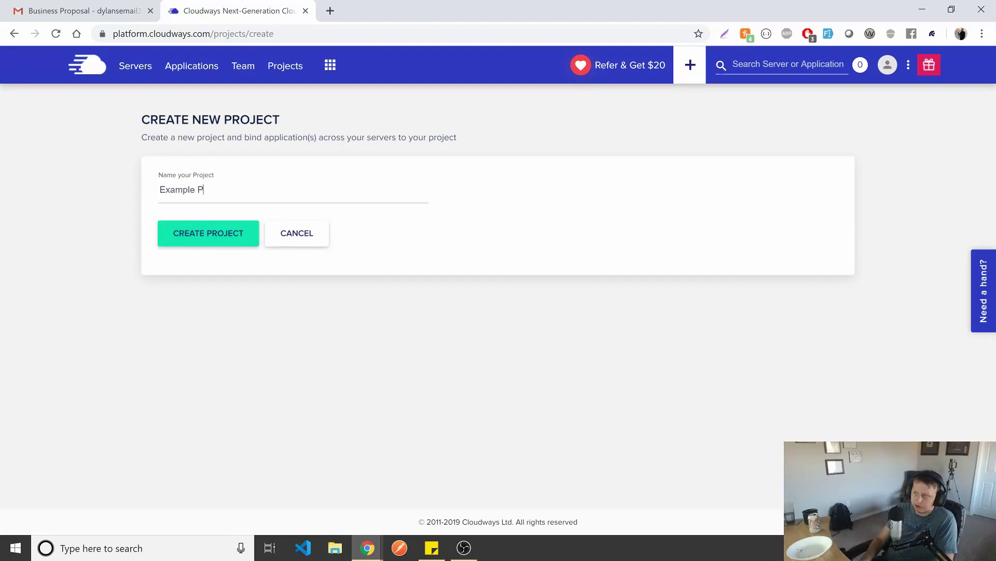
type("roject")
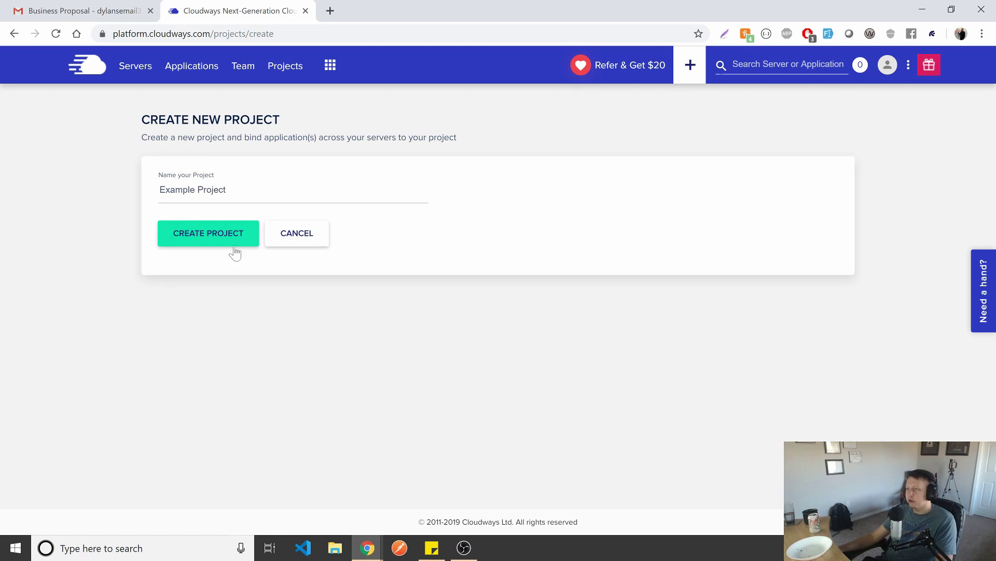
left_click(208, 233)
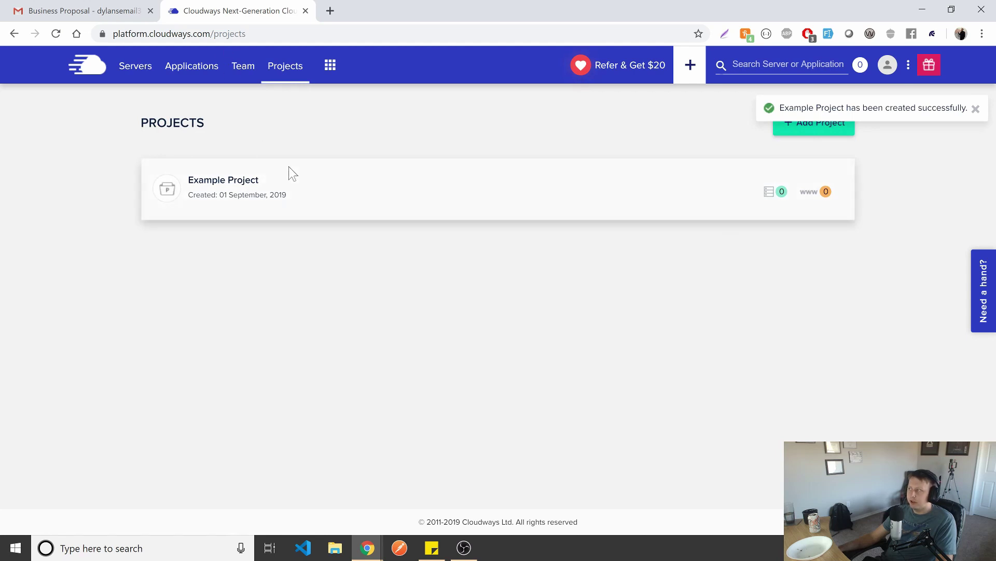
Step: Browse Servers, Applications and Projects, open Example Project, then launch a new application
left_click(140, 69)
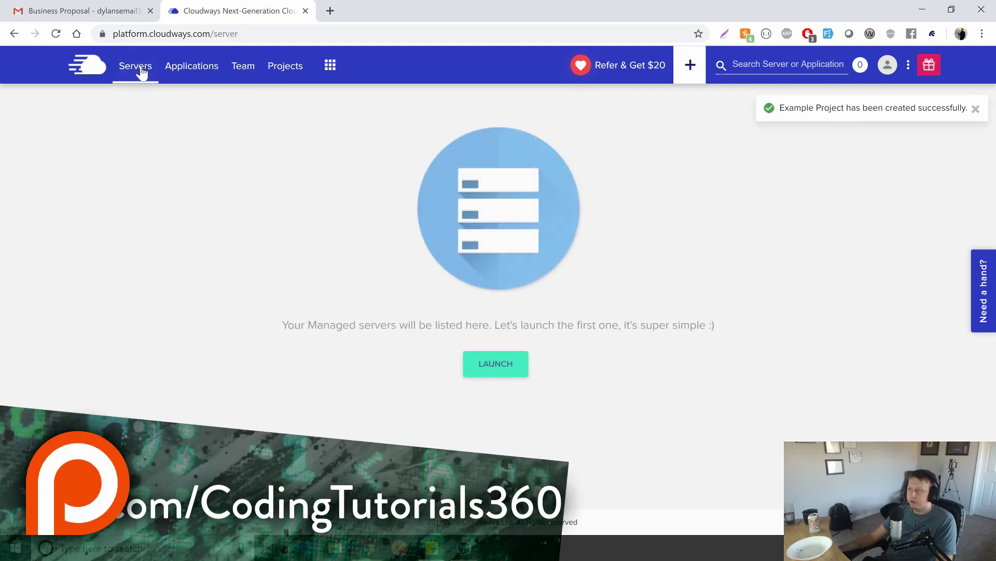
left_click(200, 71)
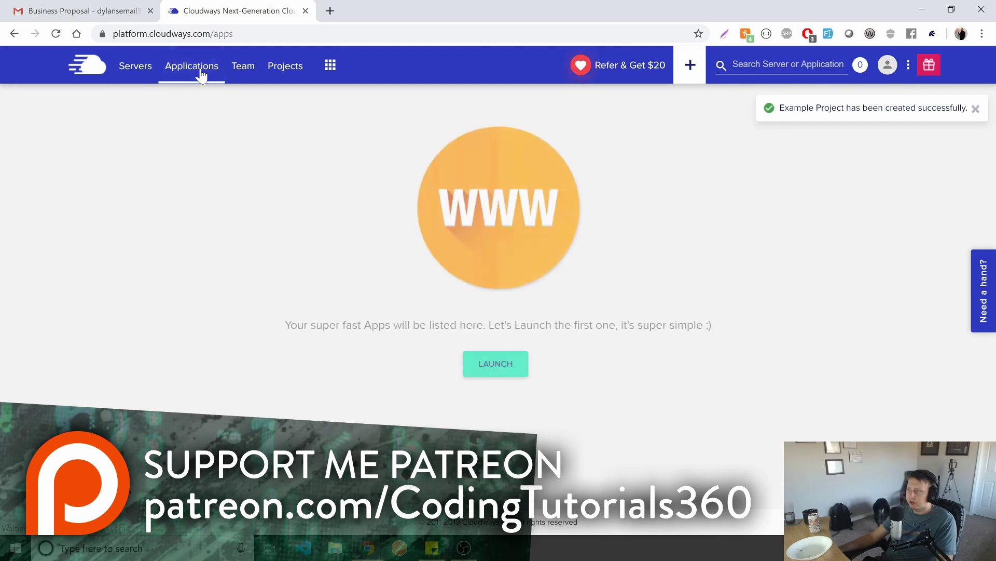
left_click(288, 72)
left_click(200, 179)
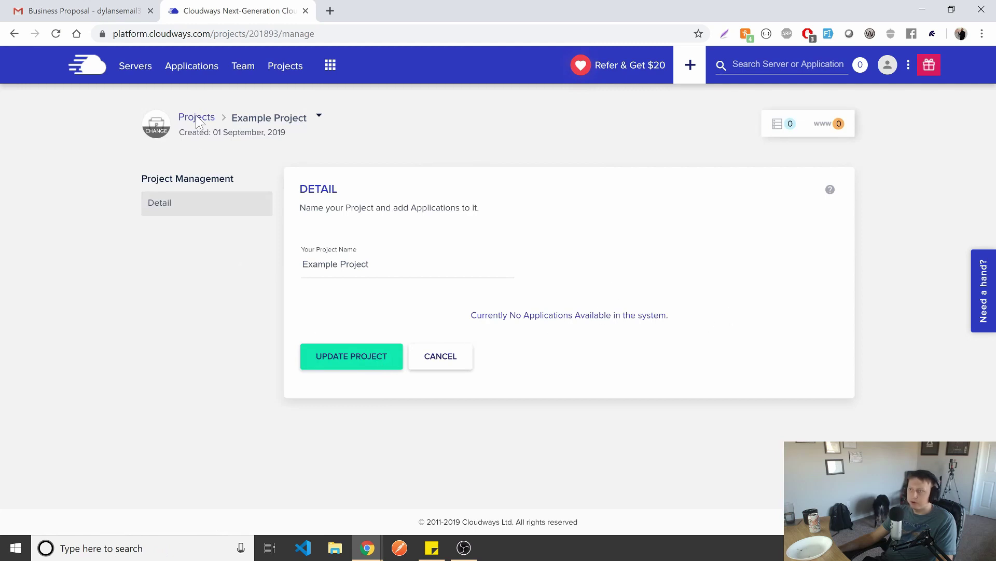
left_click(199, 75)
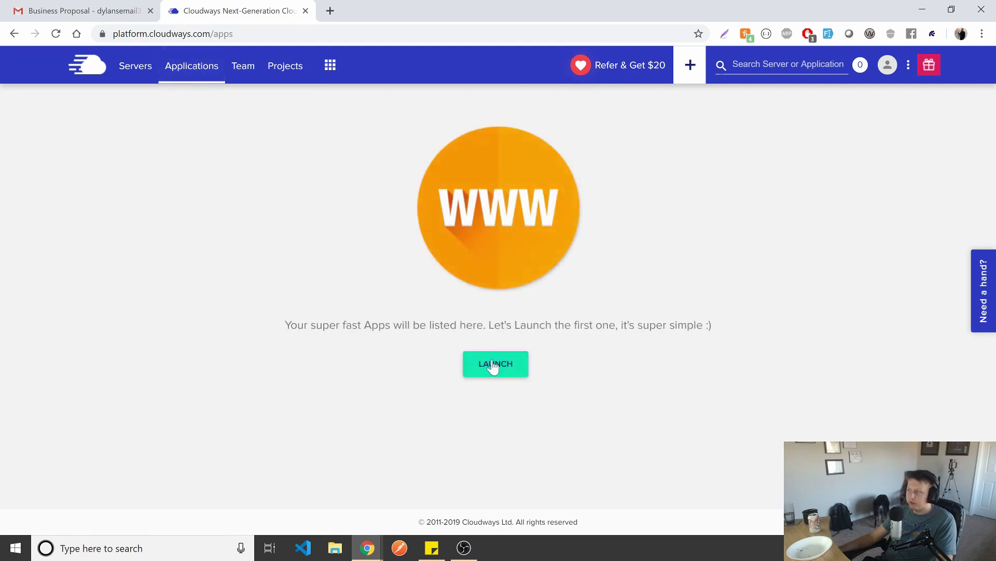
left_click(488, 363)
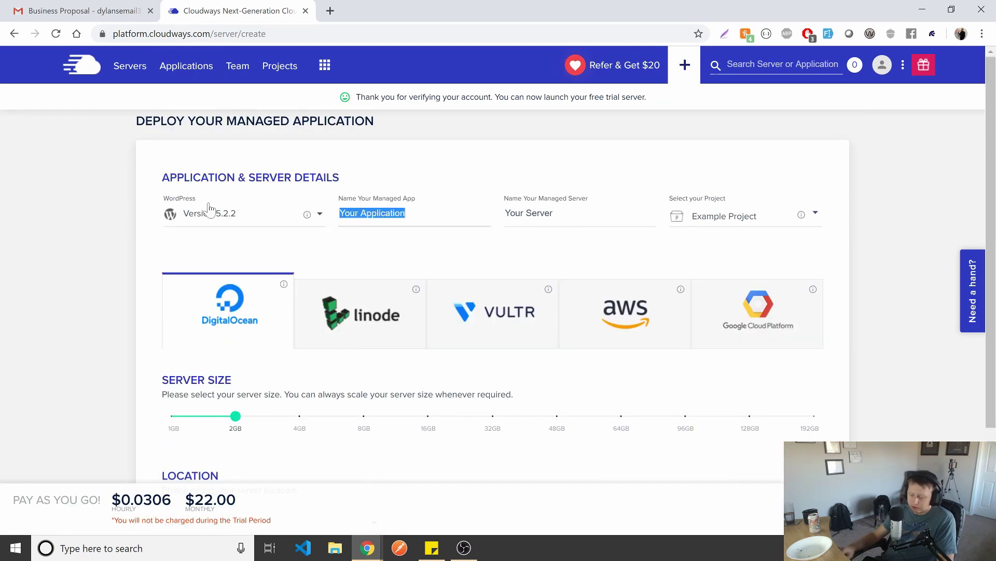
Step: Name the application 'Example App' and the server 'Example Server'
type("Example App")
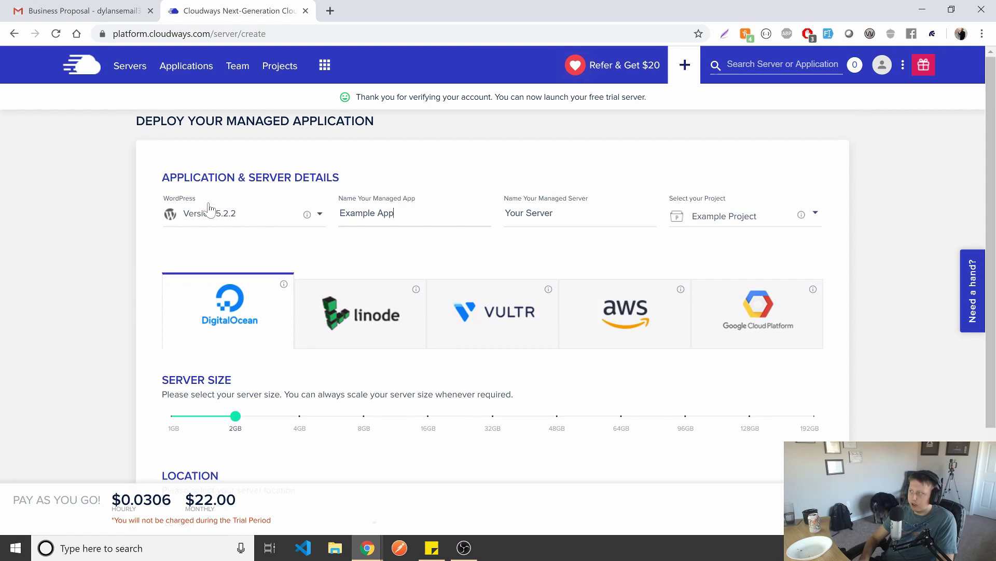
key("Tab")
type("Examp")
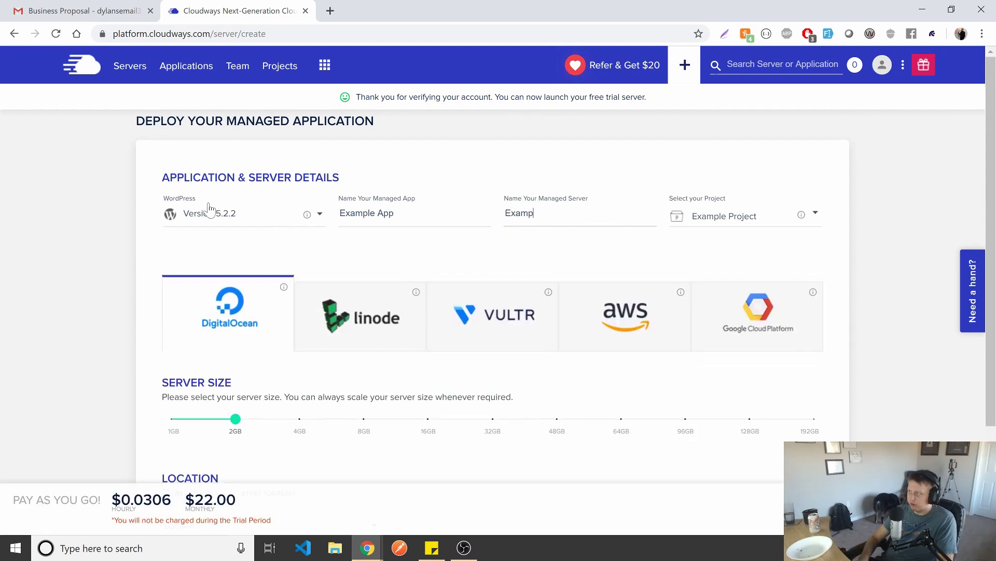
type("le Server")
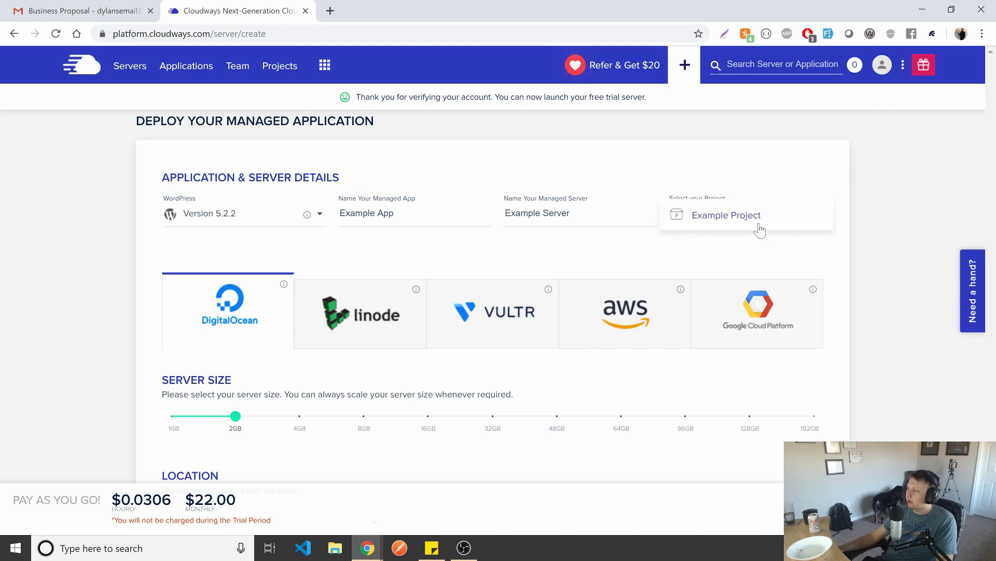
Step: Try Linode, Vultr, AWS and Google Cloud, then go back to DigitalOcean
scroll(881, 429, "down", 3)
scroll(382, 316, "up", 1)
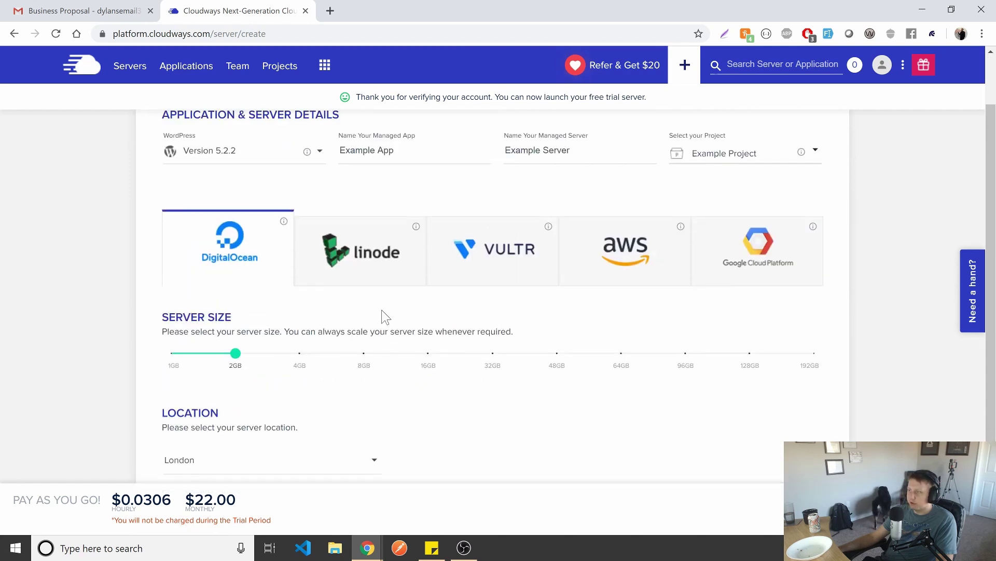
left_click(384, 262)
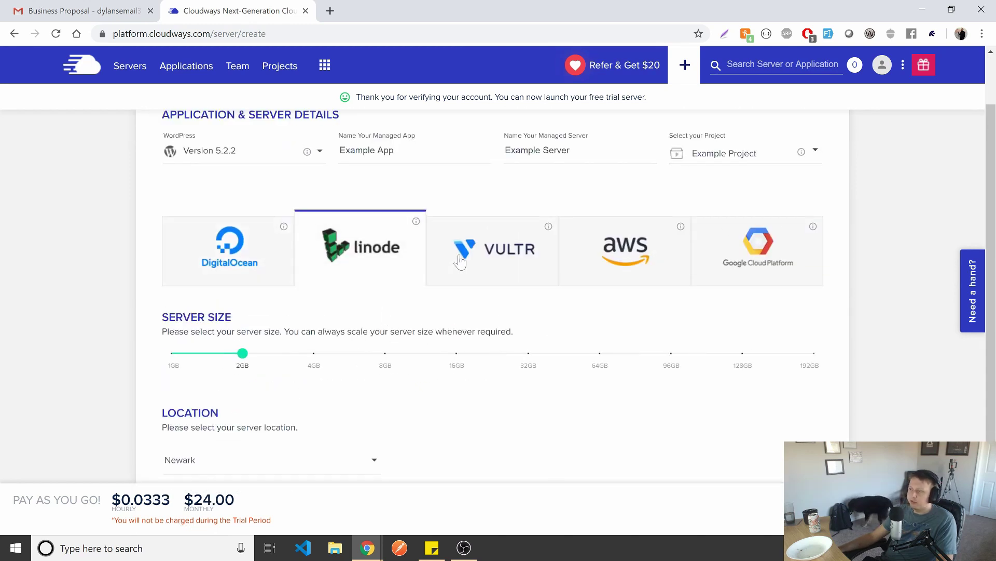
left_click(541, 259)
left_click(628, 254)
left_click(751, 262)
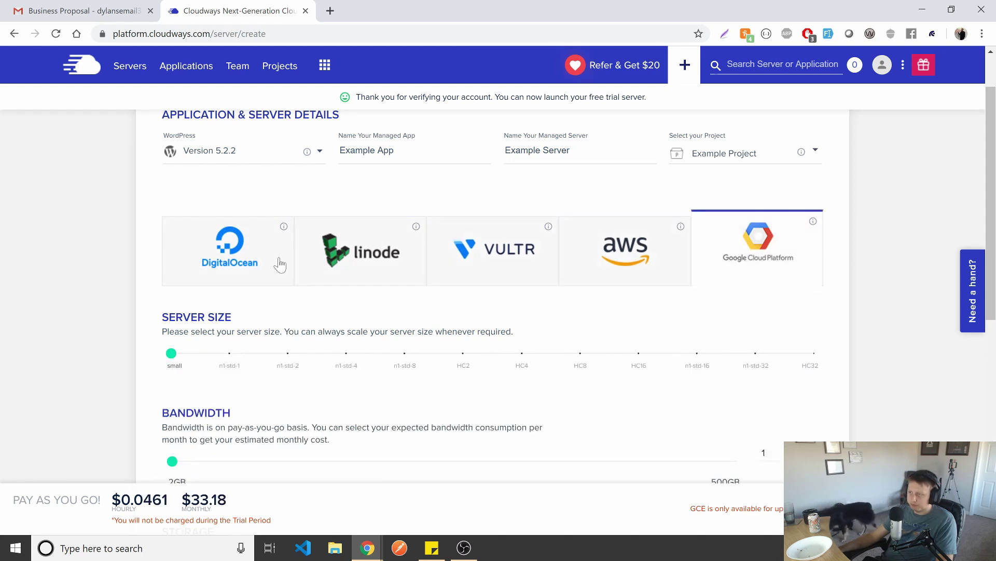
left_click(278, 262)
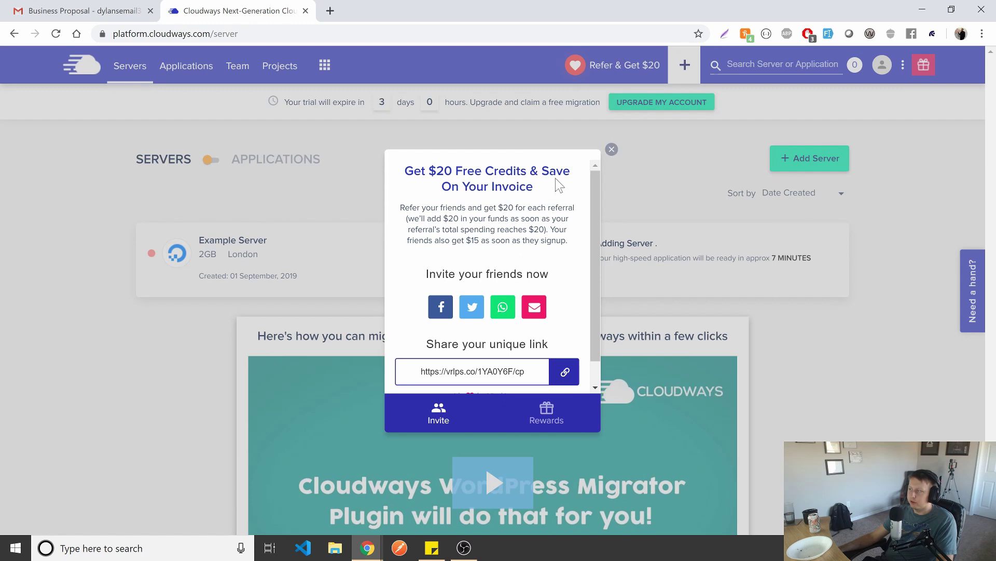
Step: Dismiss the referral popup and wait for Example Server to finish provisioning at 159.65.51.99
left_click(612, 150)
scroll(748, 222, "down", 3)
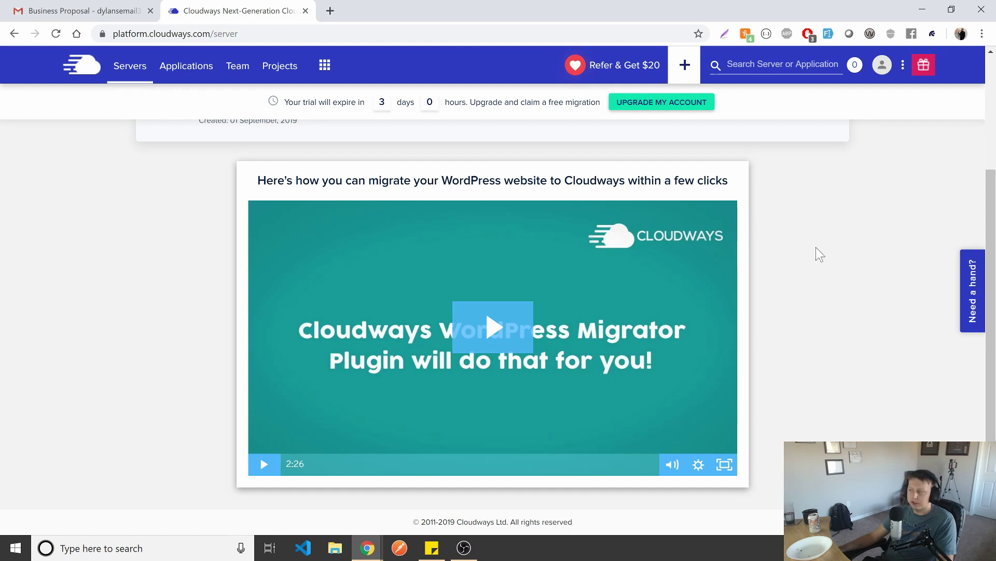
scroll(284, 218, "up", 3)
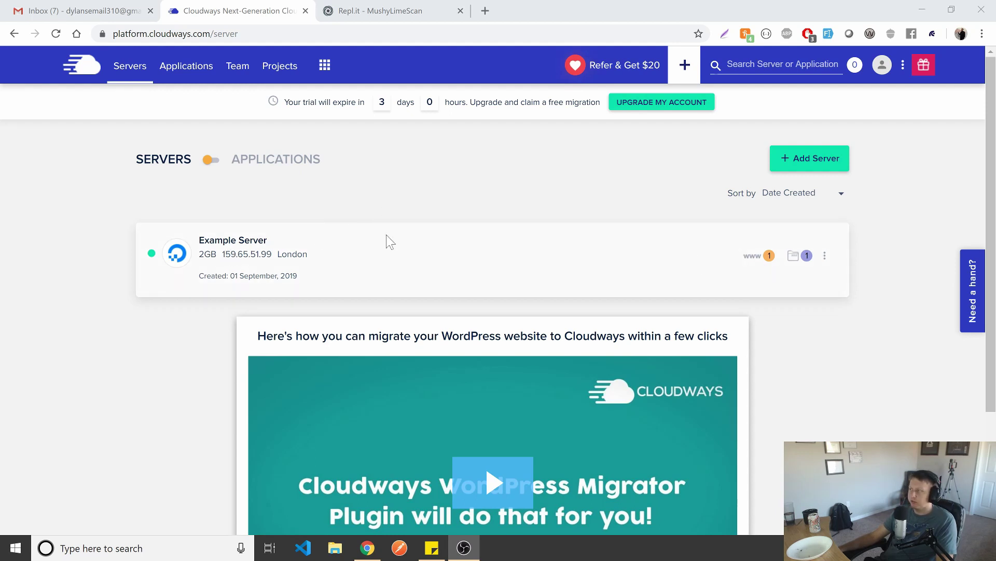
Step: Open Example Server's Monitoring page showing 358 MB of 2 GB RAM in use
left_click(222, 252)
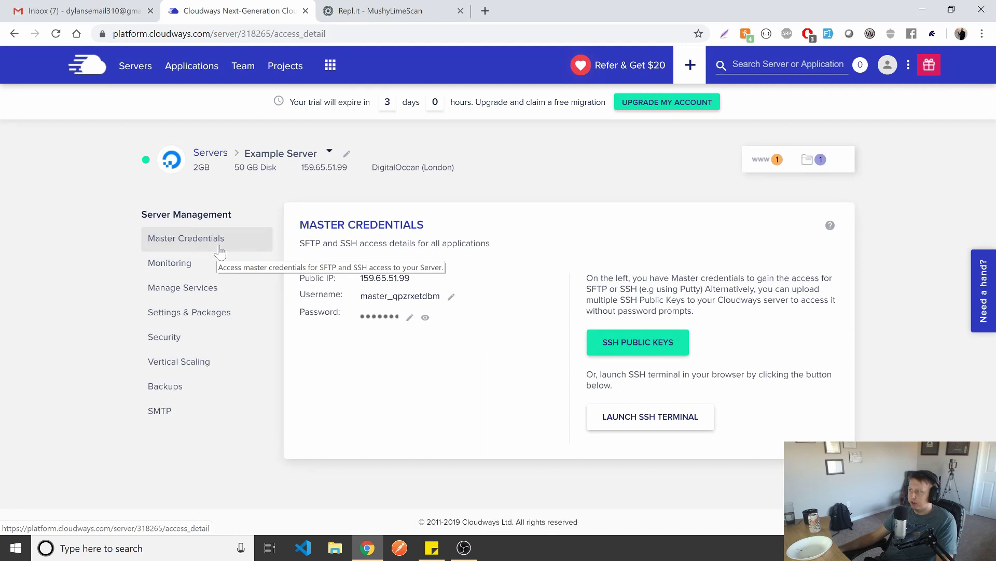
left_click(189, 263)
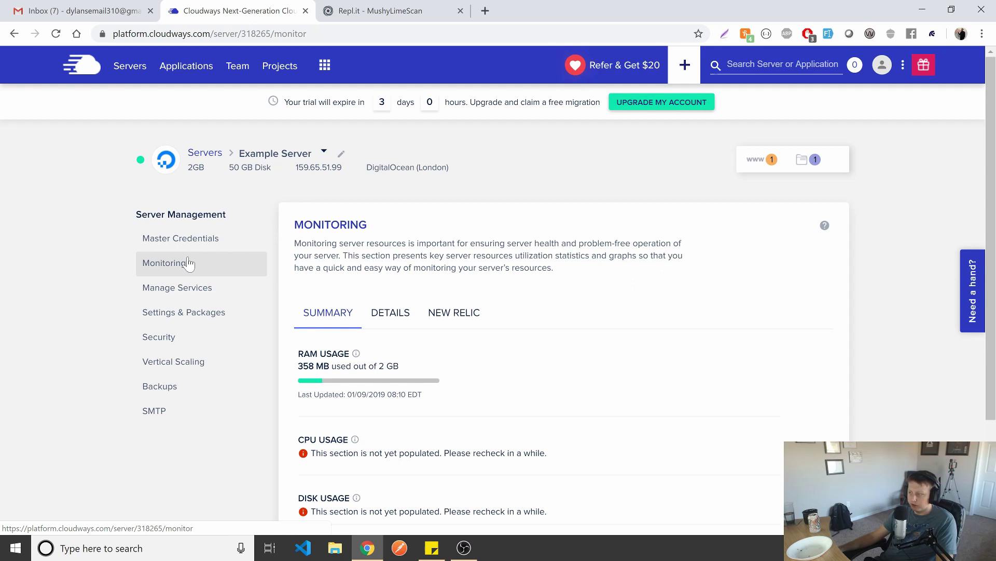
scroll(190, 263, "down", 1)
scroll(234, 249, "down", 1)
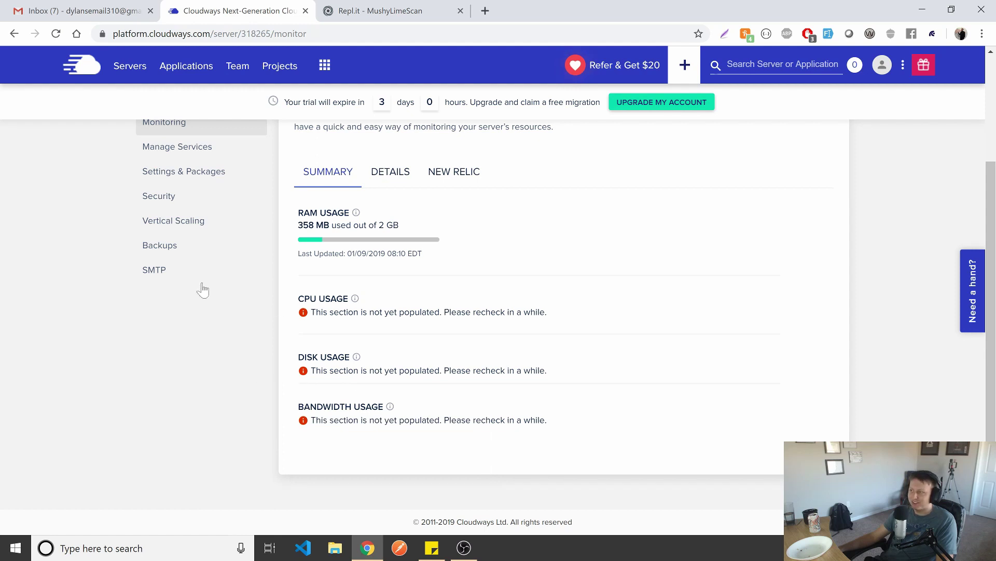
scroll(202, 290, "up", 3)
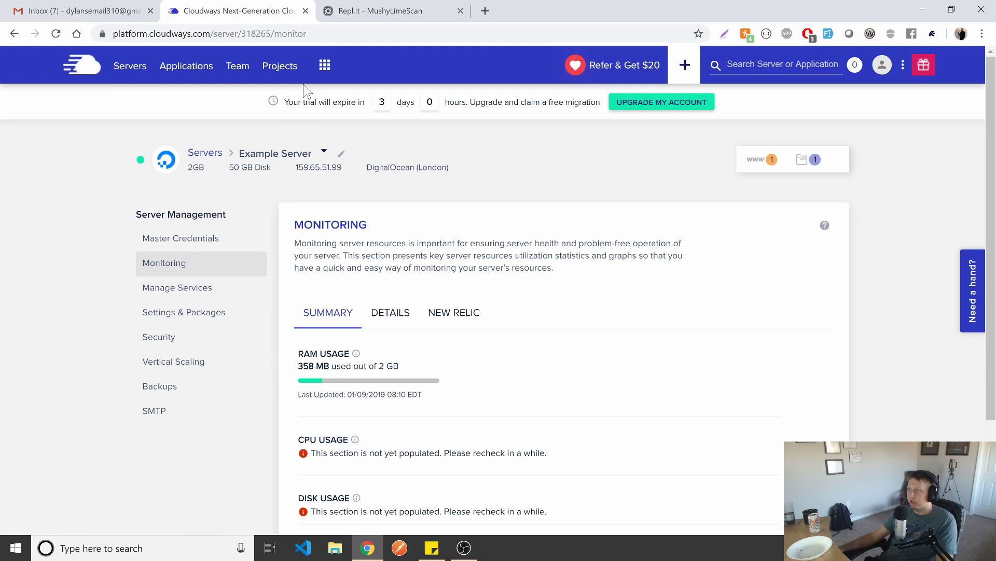
Step: Open Example App's Admin Panel URL from its access details, then close the Cloudways tab
left_click(176, 73)
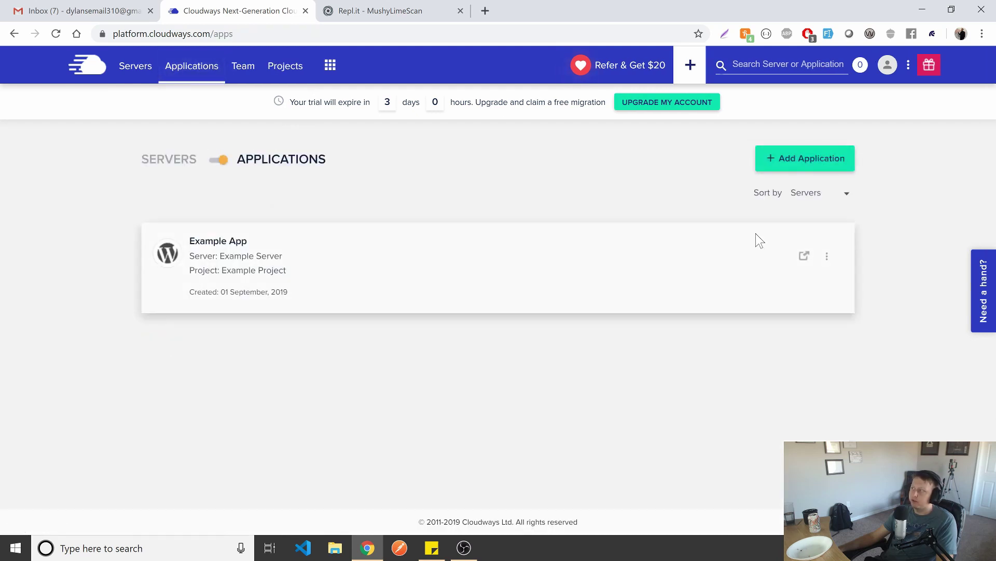
left_click(800, 264)
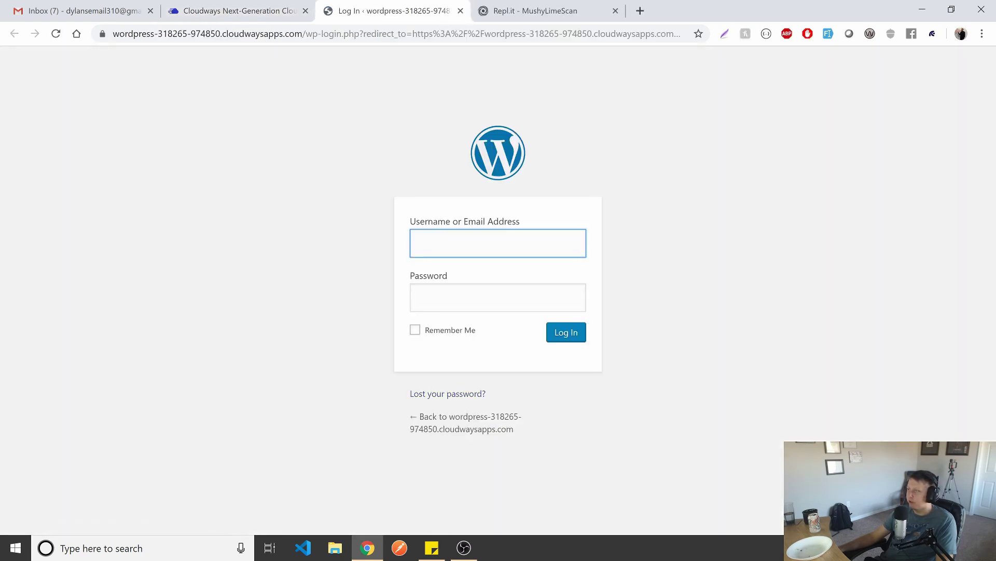
key("Down")
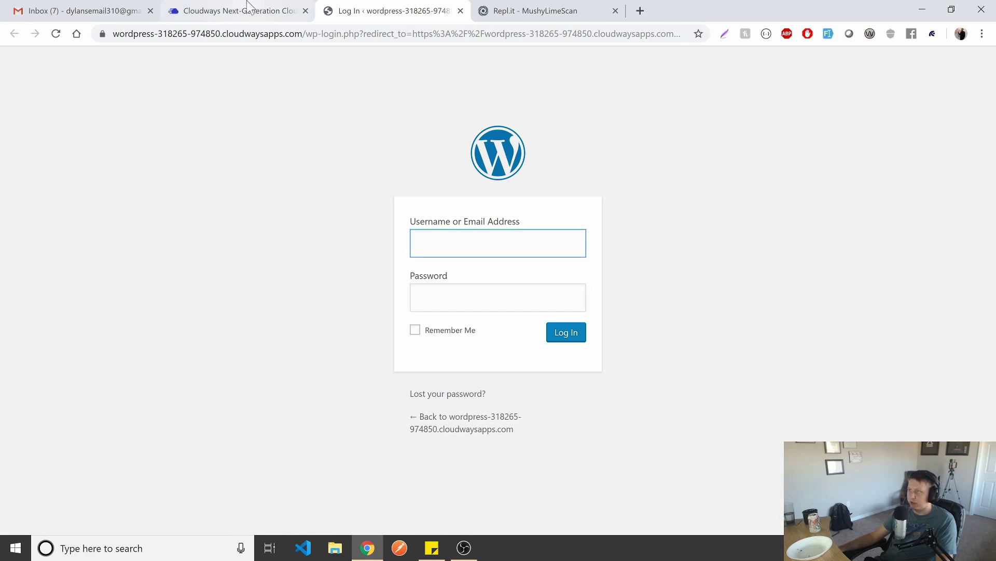
left_click(258, 14)
scroll(376, 316, "down", 3)
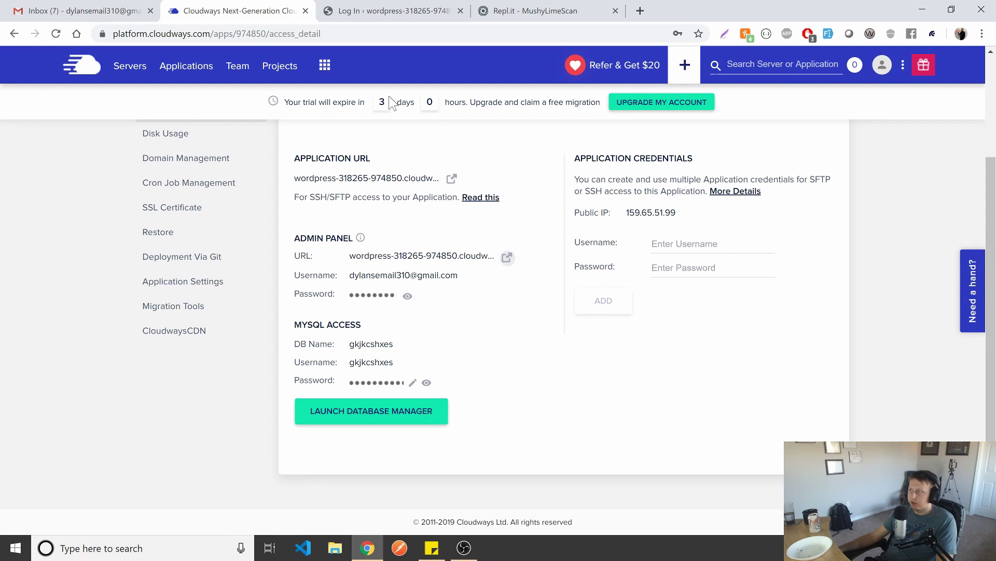
key("ctrl+w")
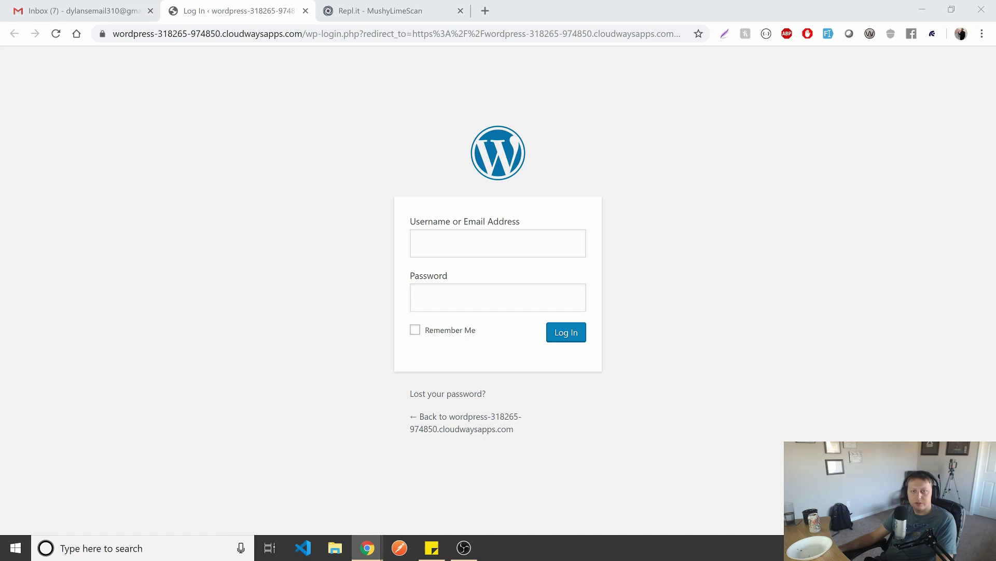
Step: Close the WordPress login tab so the Repl.it MushyLimeScan project is in front
key("ctrl+w")
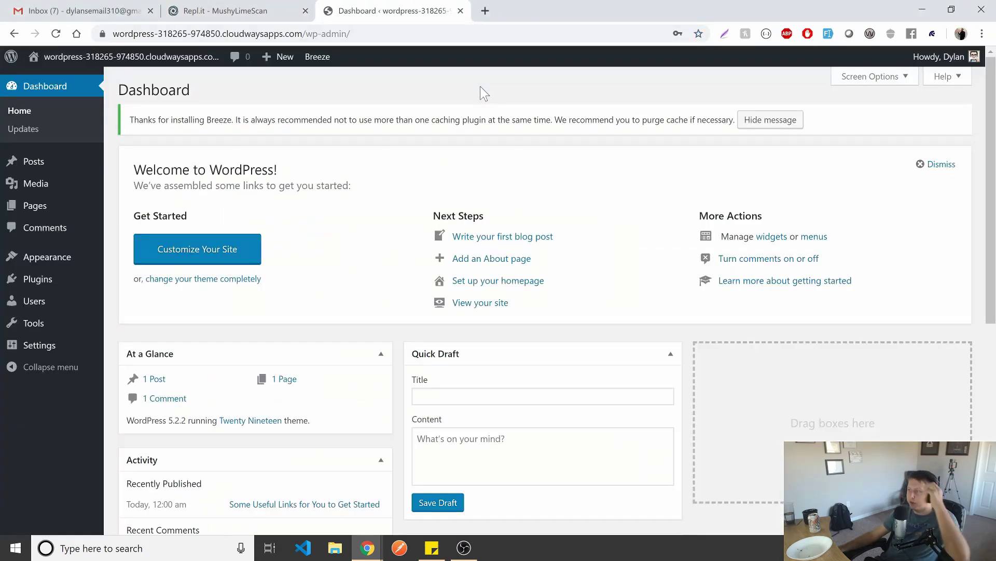
Step: Review the Media and Pages items in the WordPress Dashboard sidebar menu
mouse_move(83, 179)
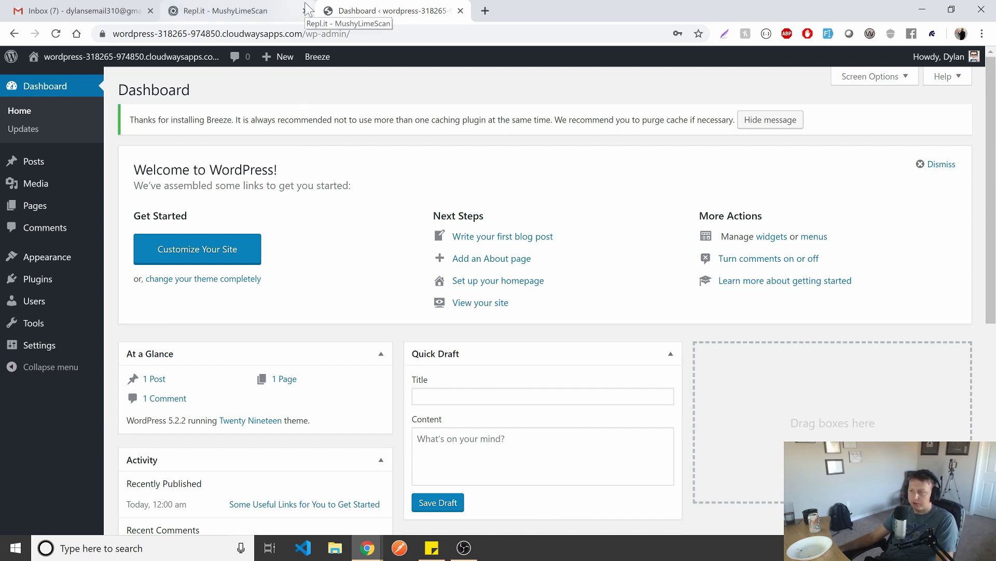
mouse_move(58, 206)
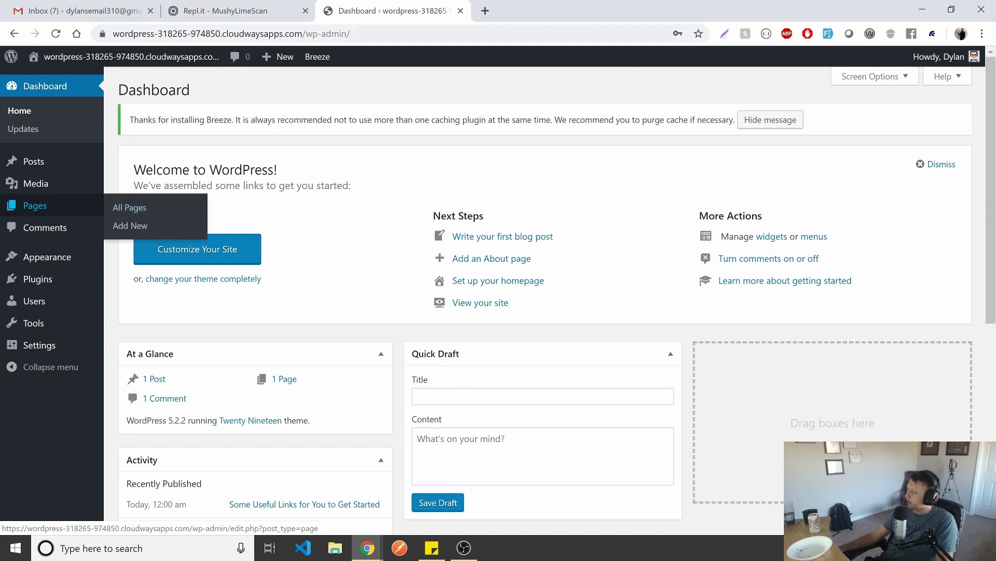